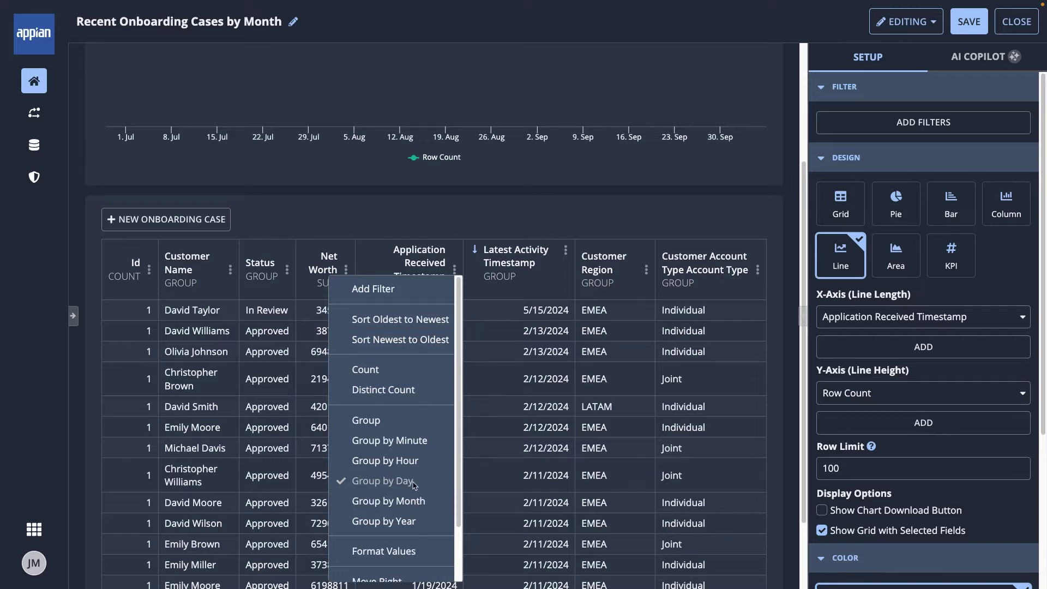
- Group the onboarding chart by month and filter received timestamps on or after 01/01/2023 12:00 AM
left_click(413, 501)
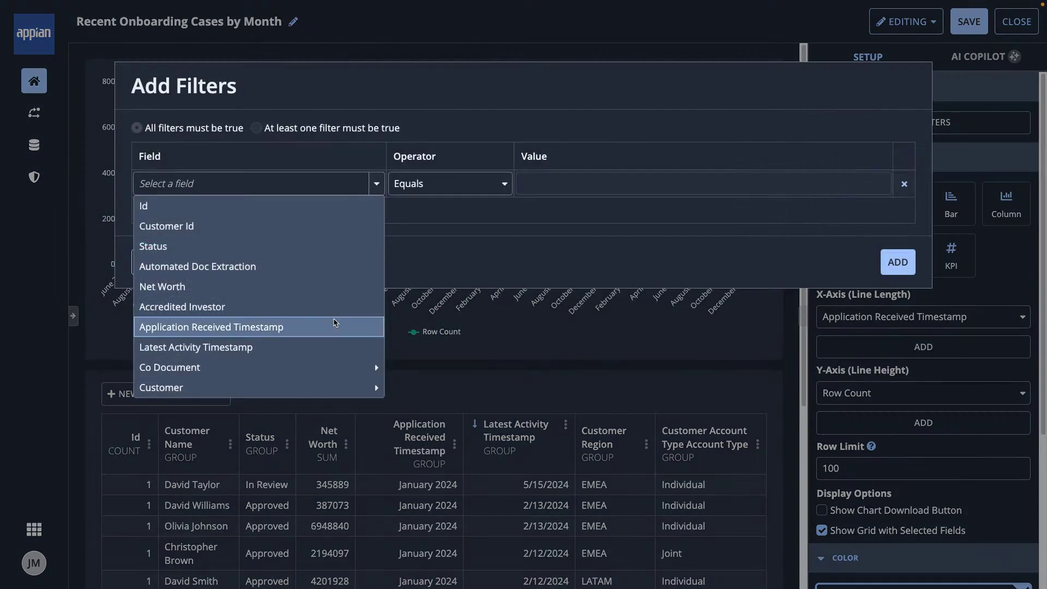
left_click(334, 327)
left_click(505, 183)
left_click(444, 256)
left_click(785, 183)
left_click(730, 203)
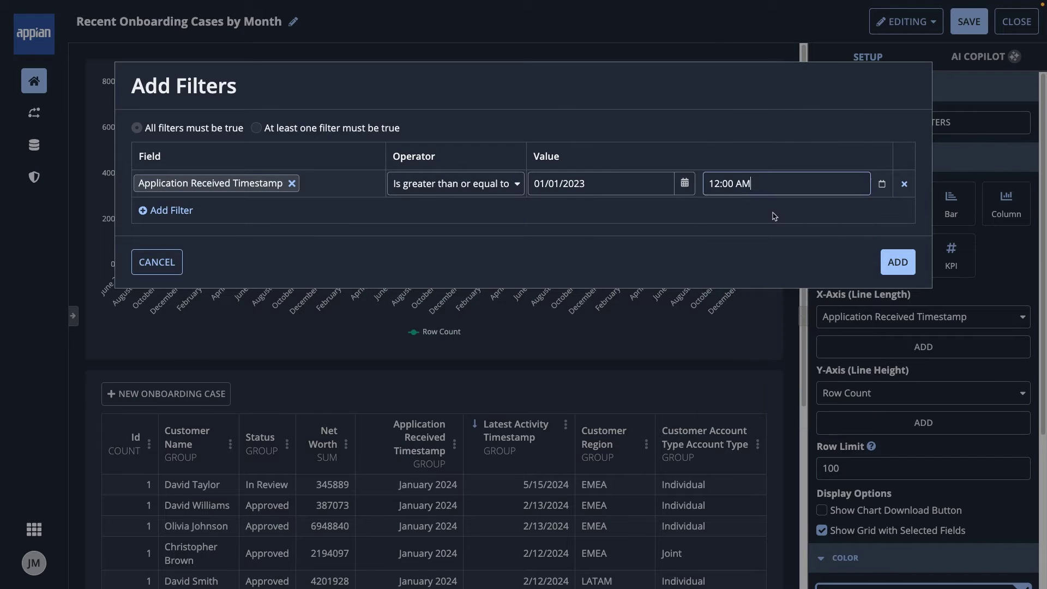
left_click(898, 262)
- Split the line chart by Customer Account Type and ask AI Copilot for two insights and actions
left_click(923, 379)
left_click(985, 382)
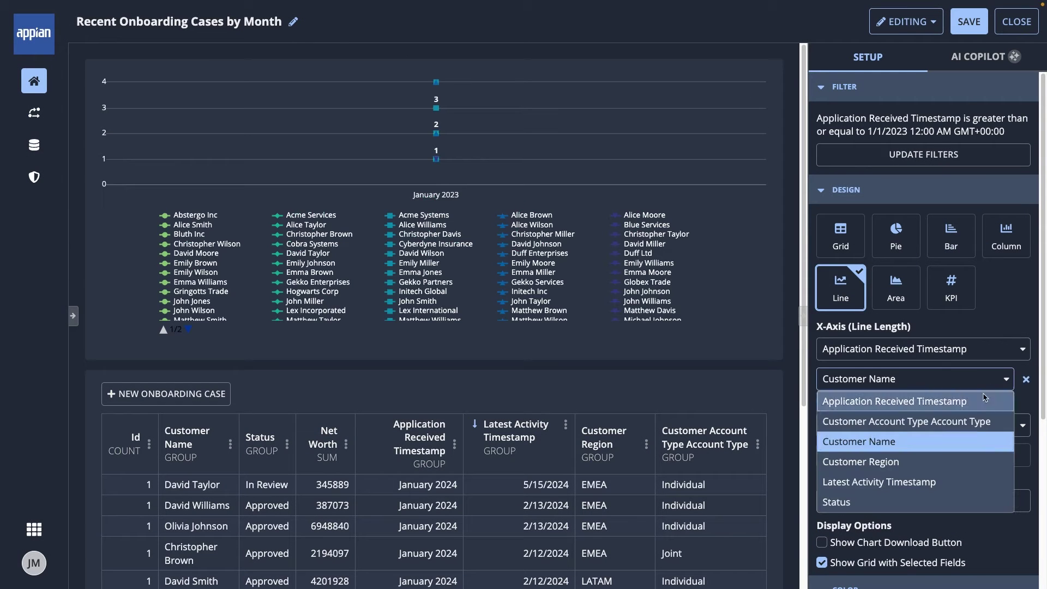
left_click(988, 421)
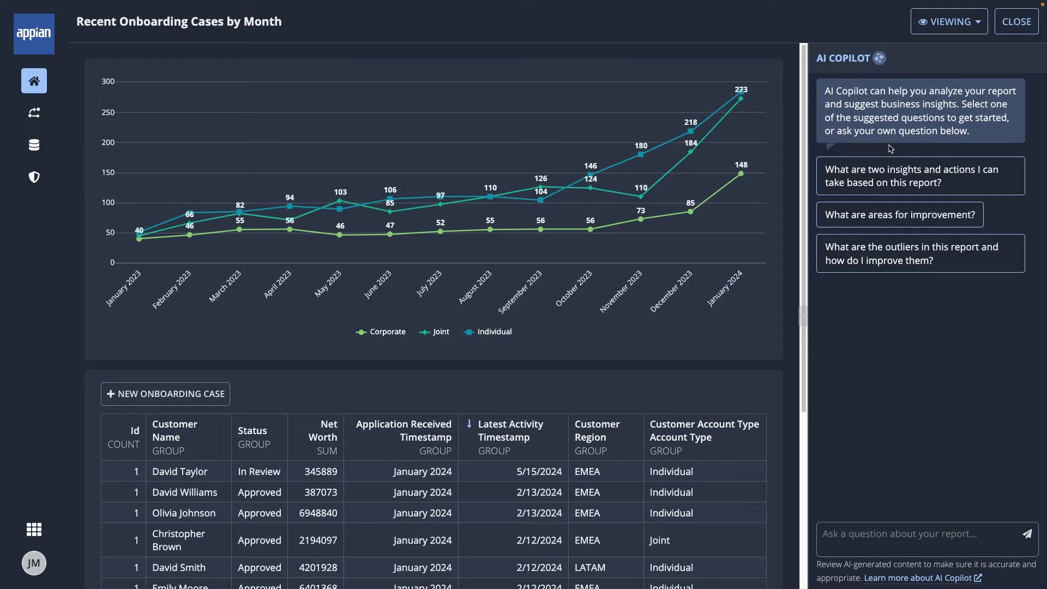
left_click(889, 161)
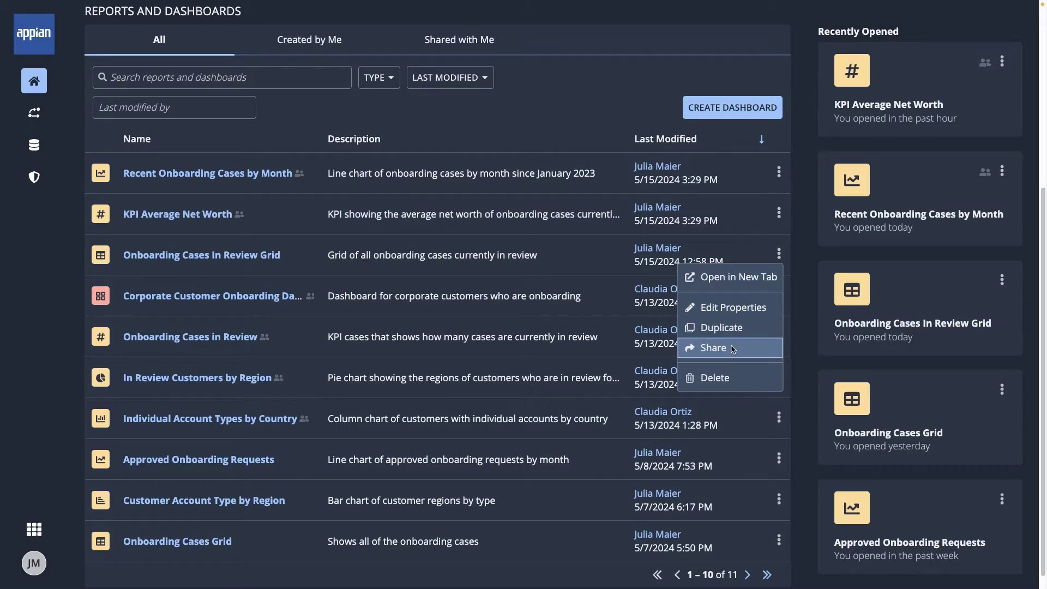
- Share the Onboarding Cases In Review Grid with Everyone as Viewer, then mark a drafted case's customer as an accredited investor
left_click(722, 352)
left_click(620, 211)
left_click(619, 255)
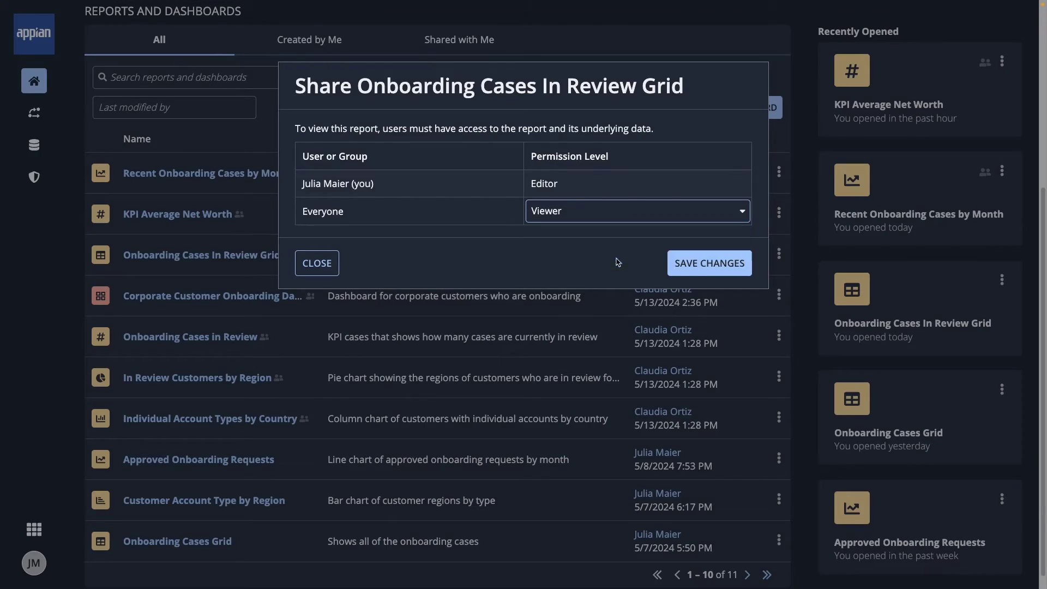
left_click(677, 271)
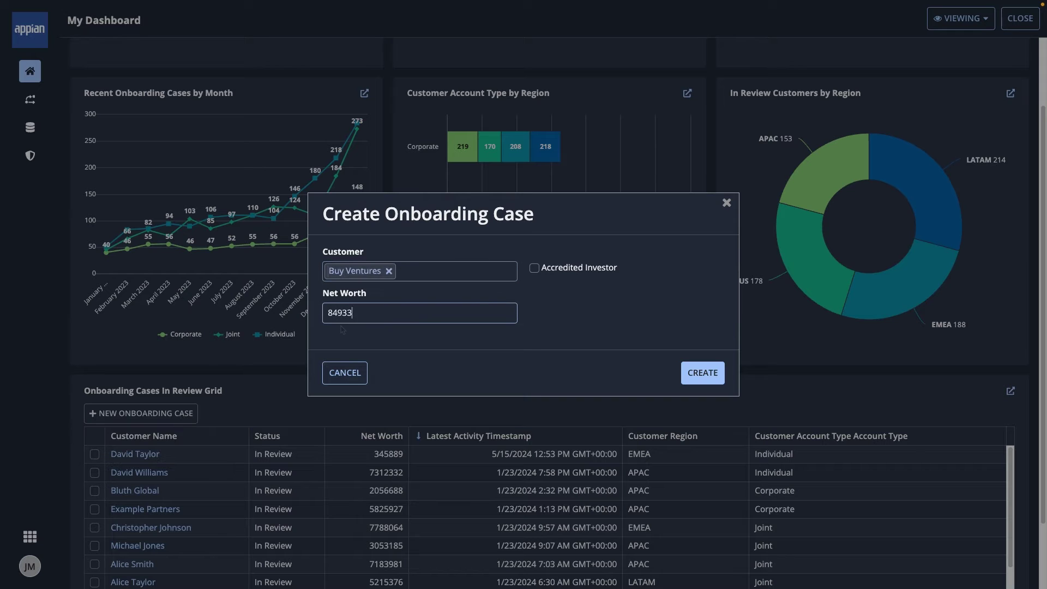
left_click(544, 271)
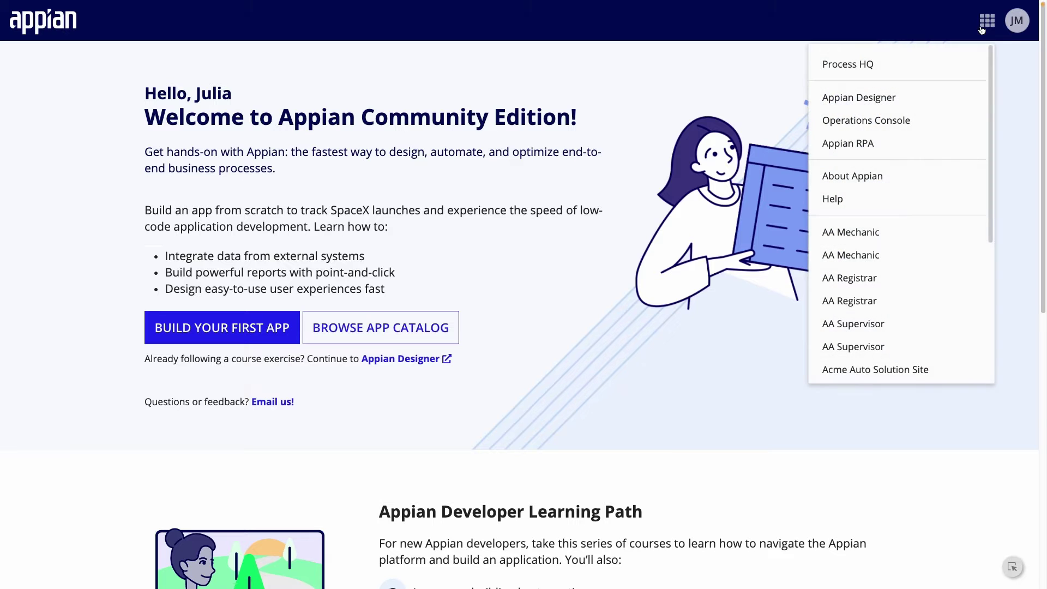
- Open Process HQ from the apps menu and go to the Data Catalog
left_click(966, 63)
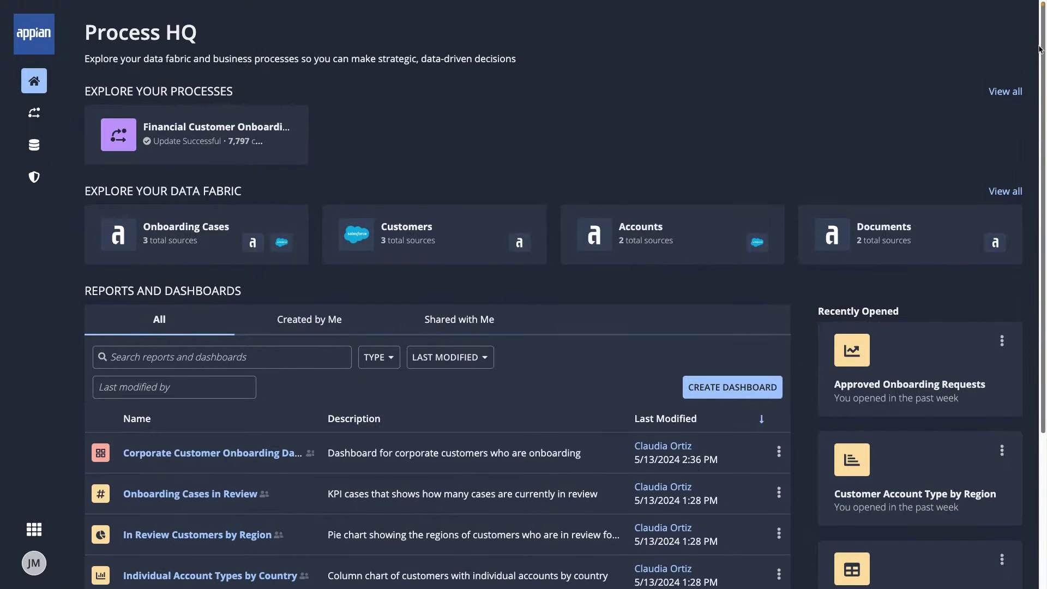
left_click(38, 146)
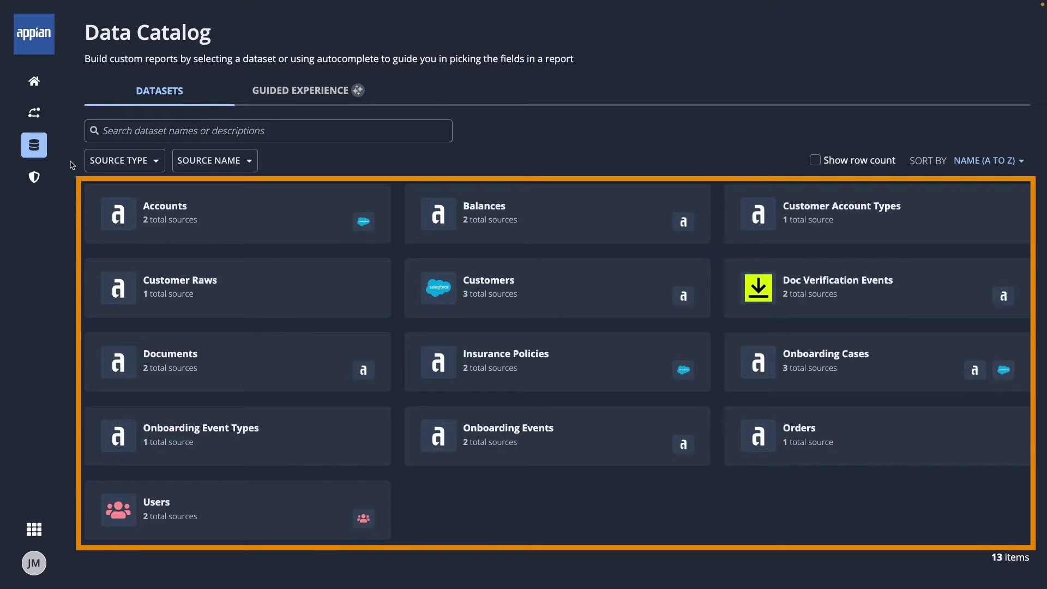
left_click(129, 167)
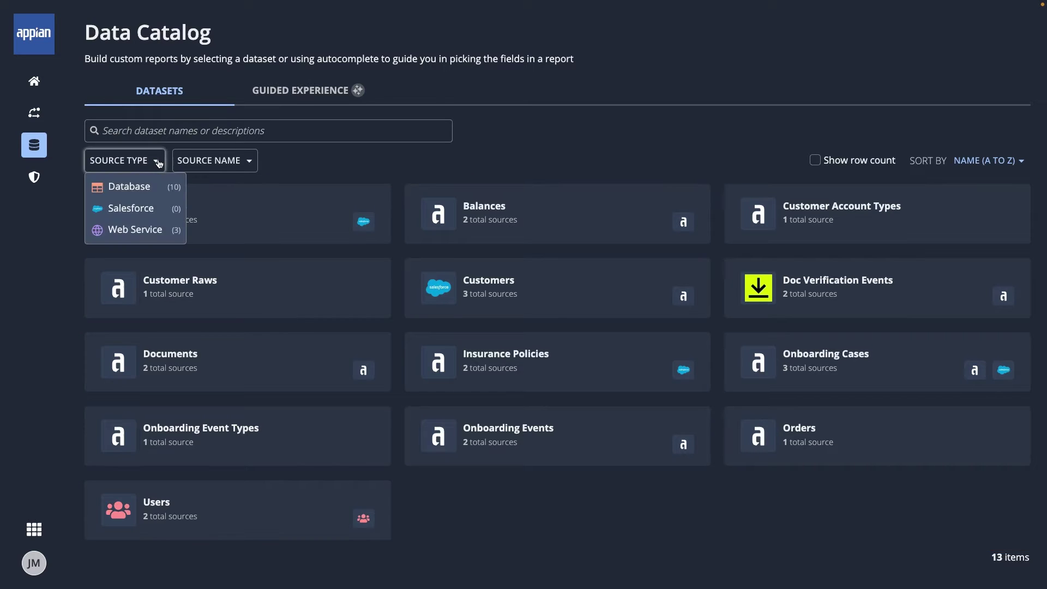
left_click(159, 232)
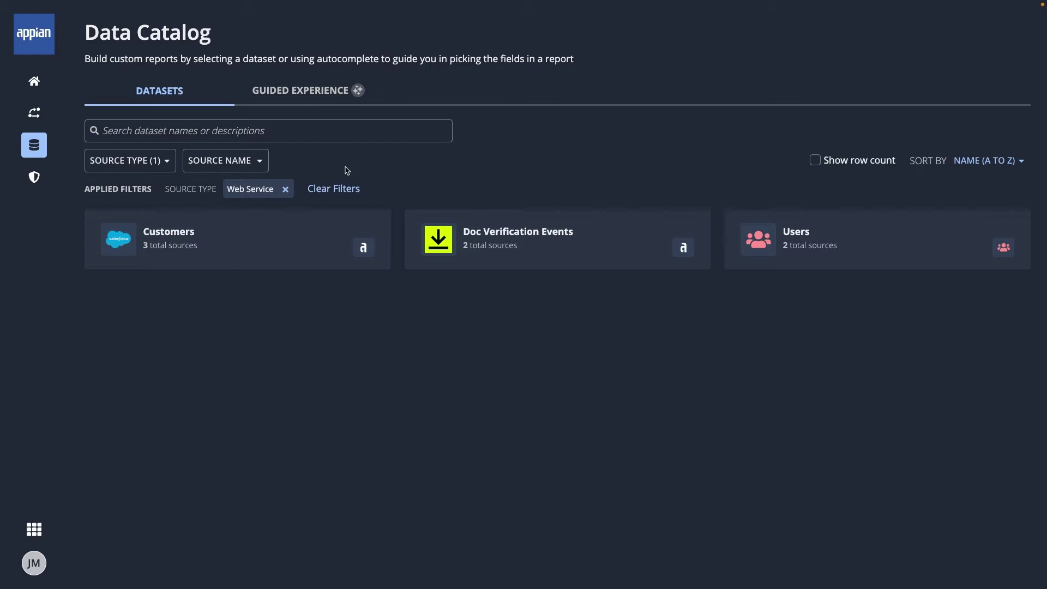
left_click(1004, 162)
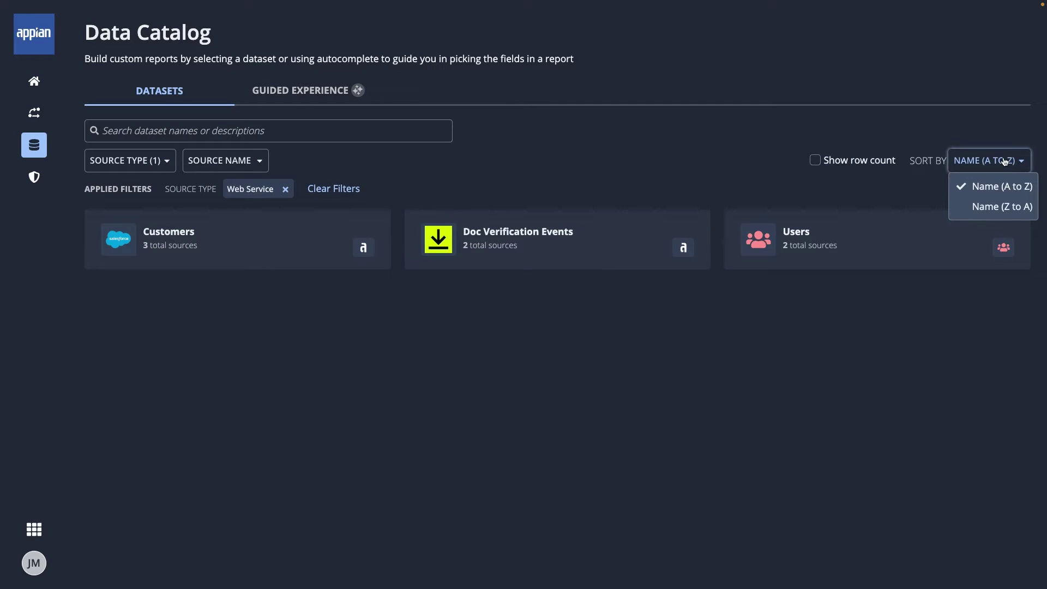
left_click(1005, 162)
left_click(845, 163)
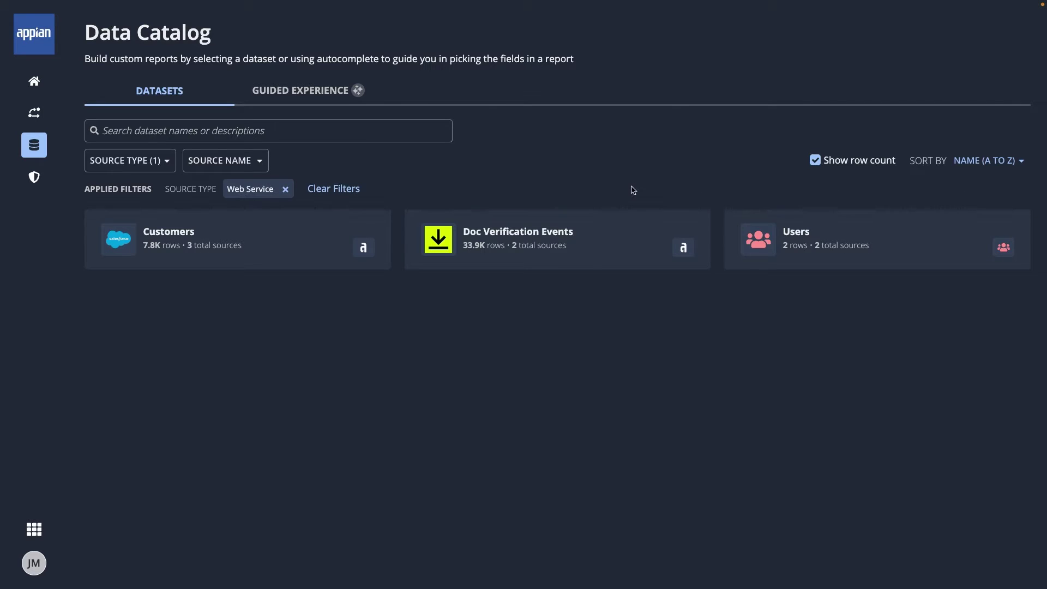
left_click(324, 96)
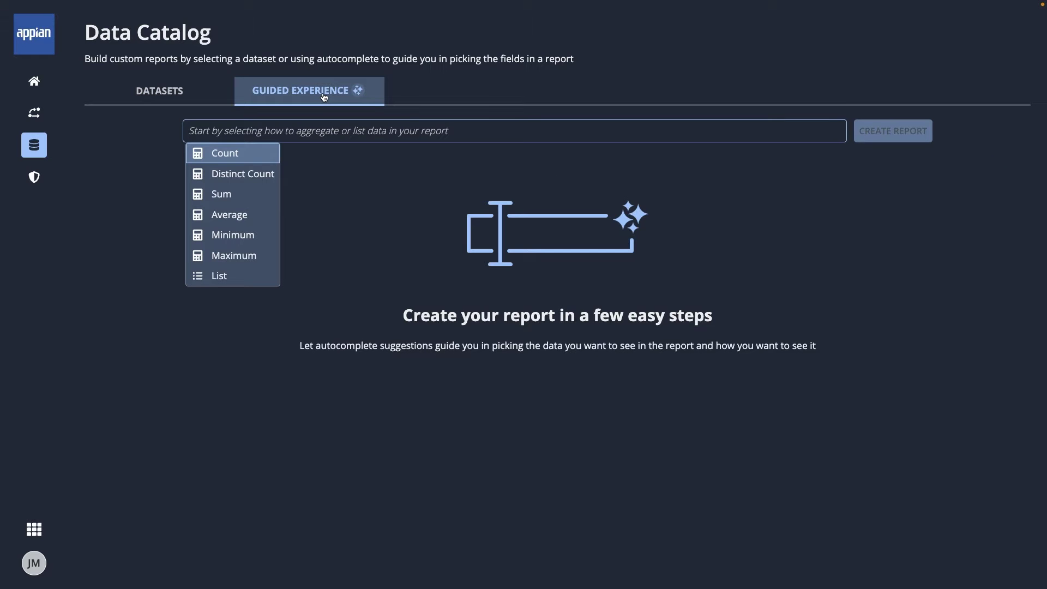
left_click(190, 97)
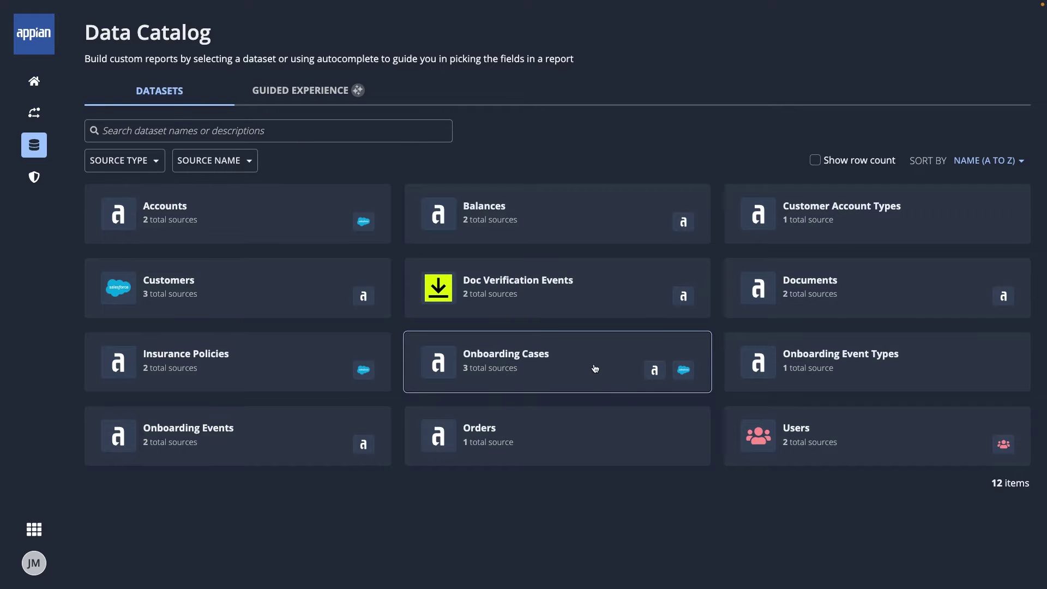
- Build an Onboarding Cases grid with Status, Net Worth, Latest Activity Timestamp, Customer Name, Region and Account Type columns
left_click(595, 369)
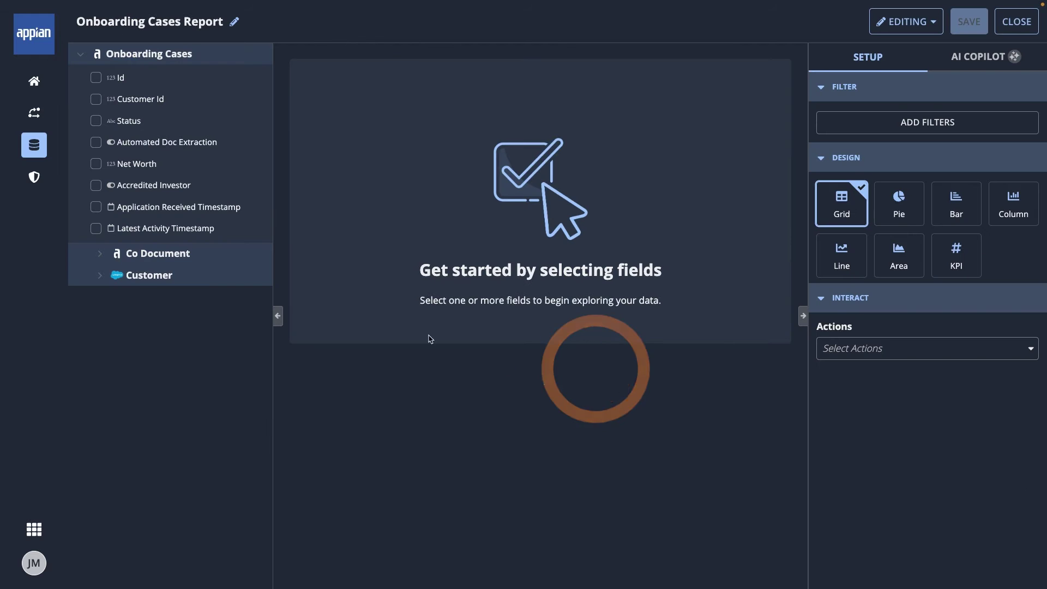
left_click(95, 120)
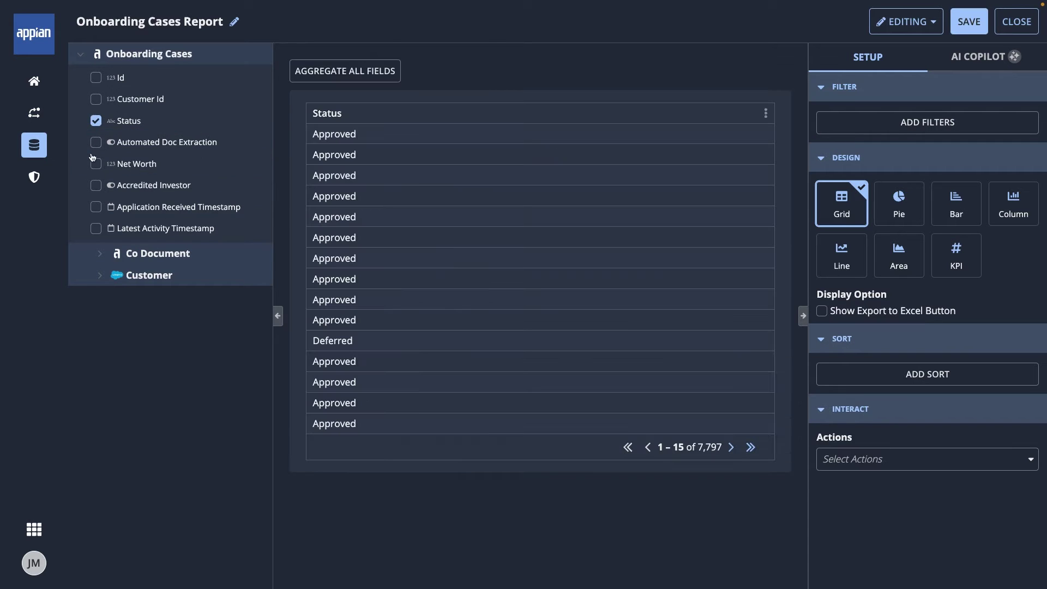
left_click(96, 163)
left_click(96, 228)
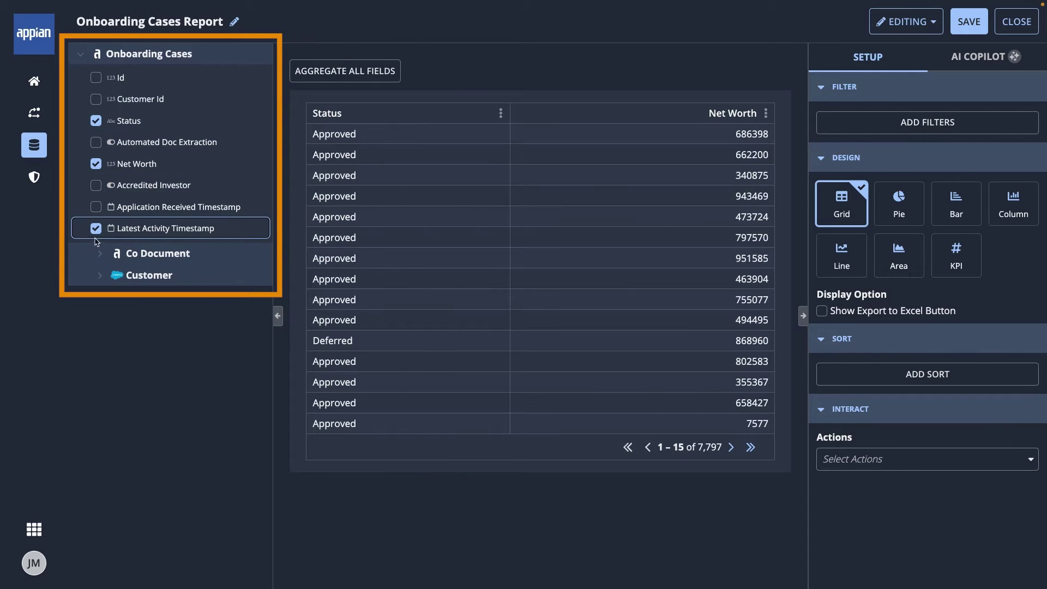
left_click(99, 275)
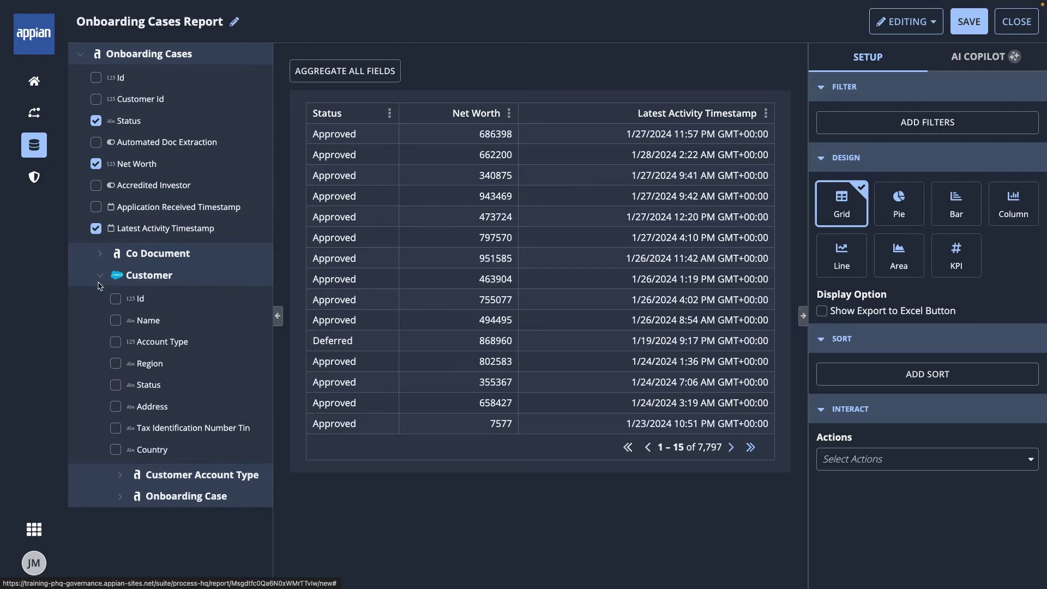
left_click(115, 320)
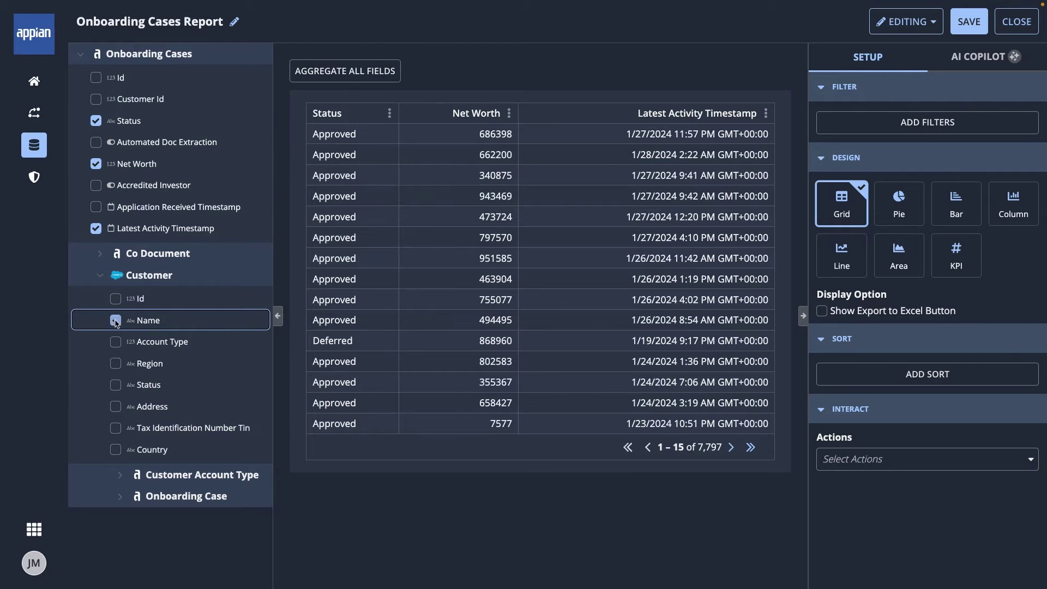
left_click(115, 364)
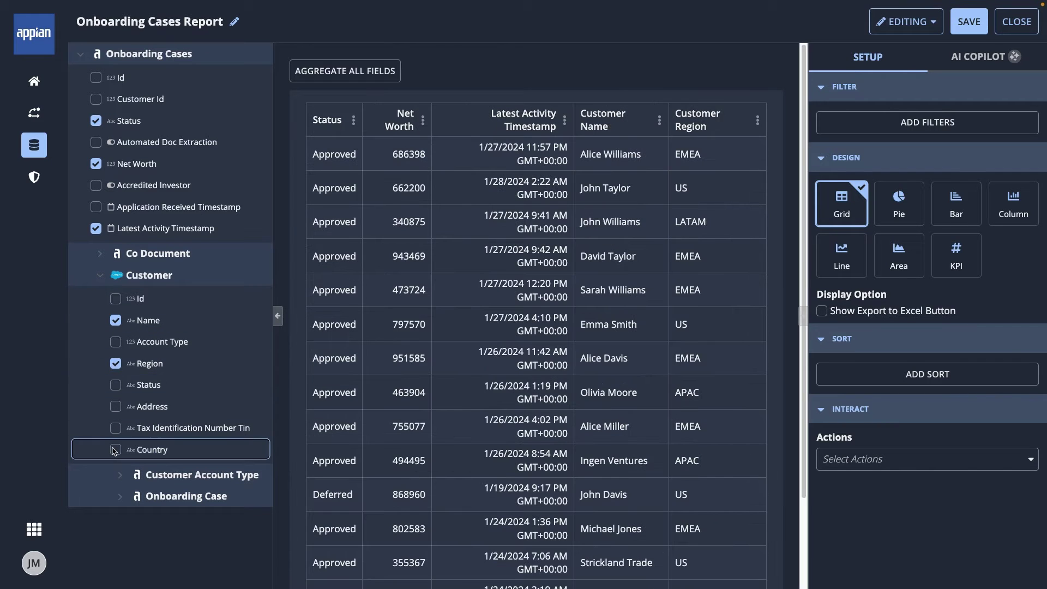
left_click(123, 478)
left_click(136, 520)
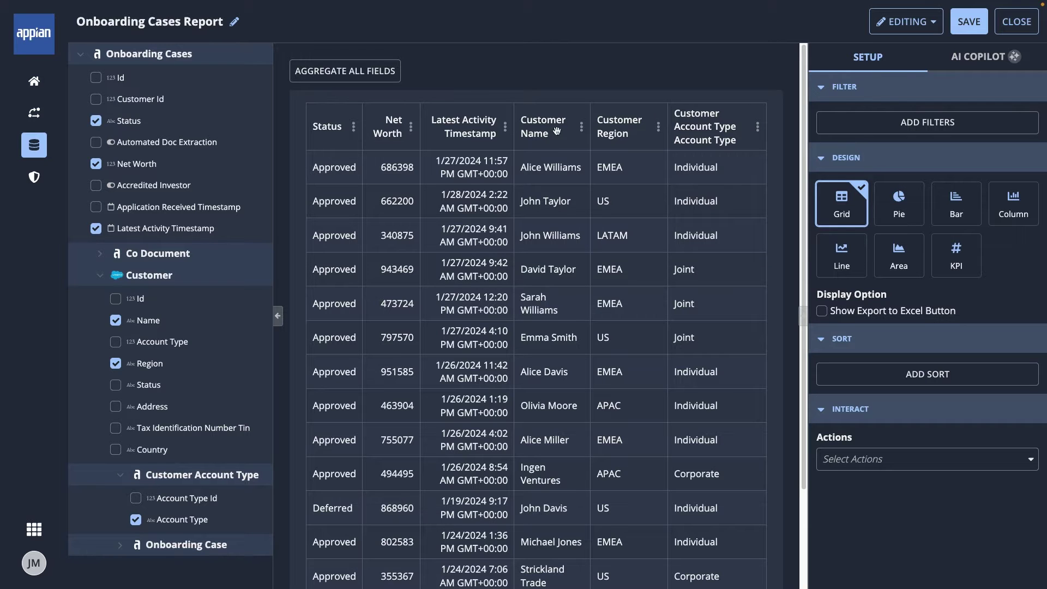
left_click_drag(539, 133, 347, 142)
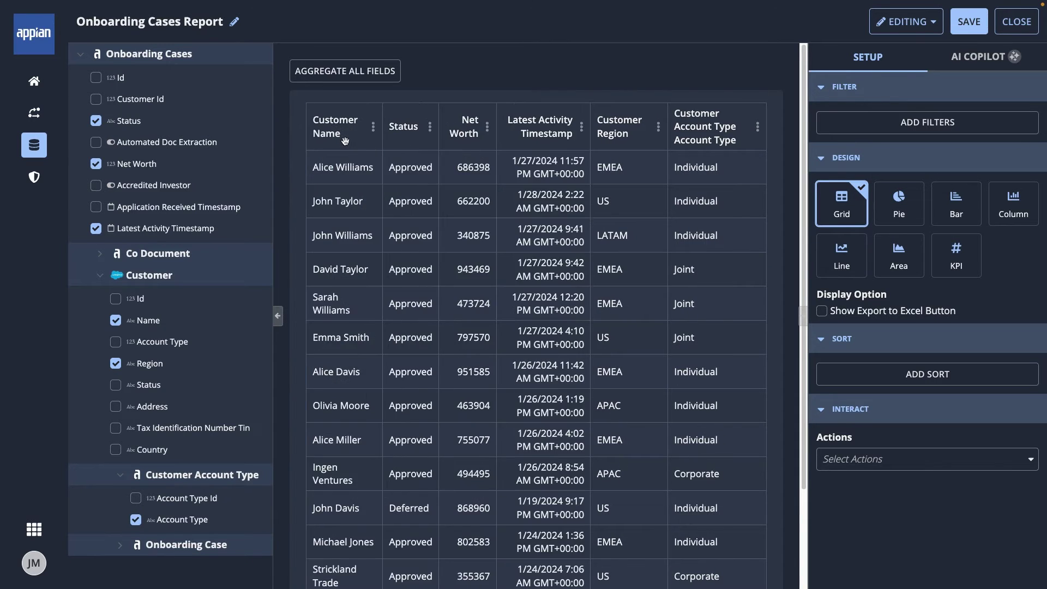
left_click(487, 131)
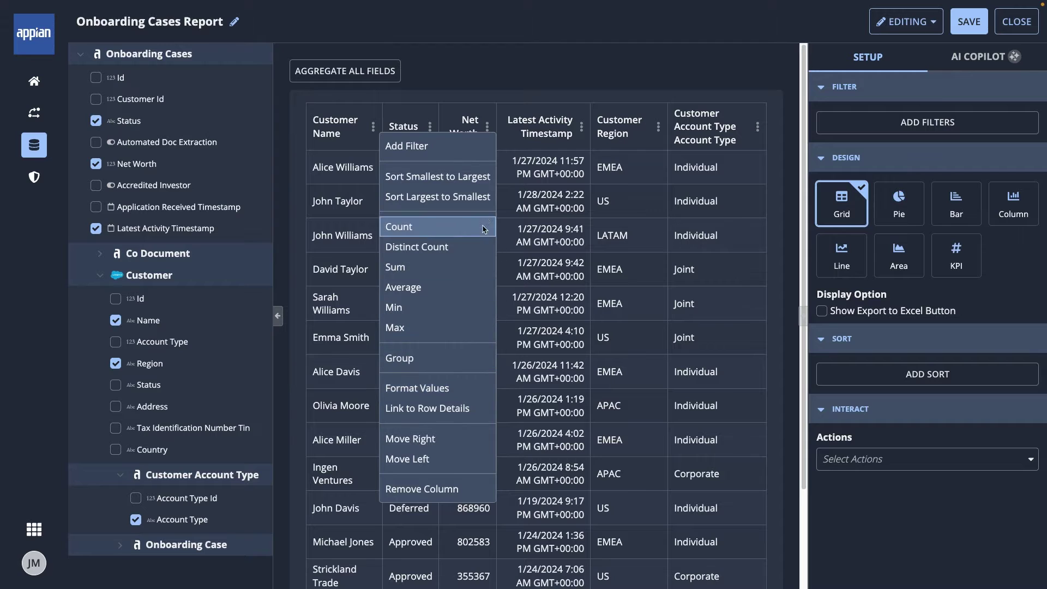
left_click(600, 84)
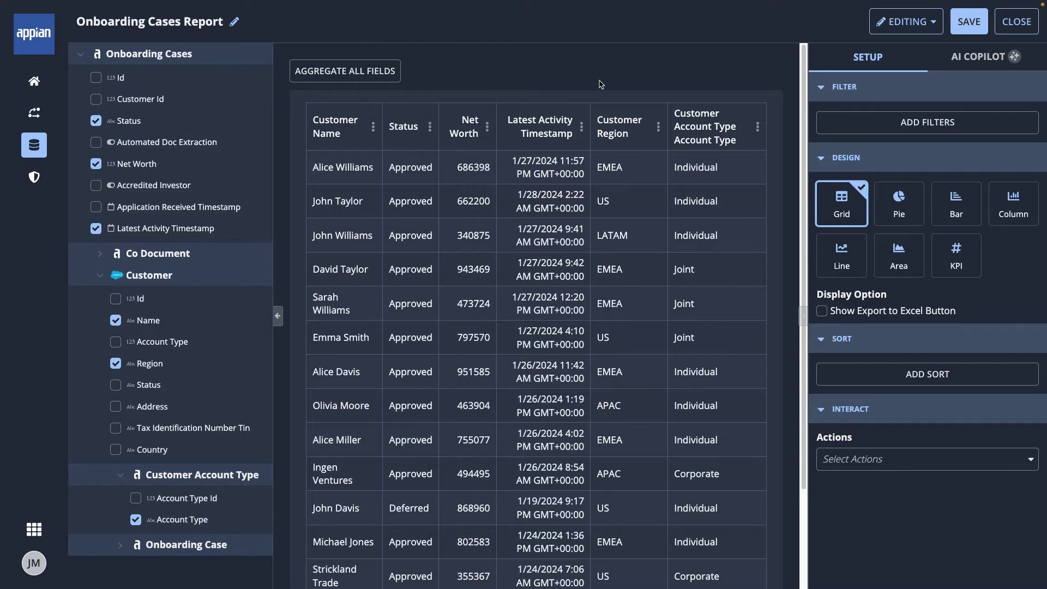
scroll(601, 84, "down", 3)
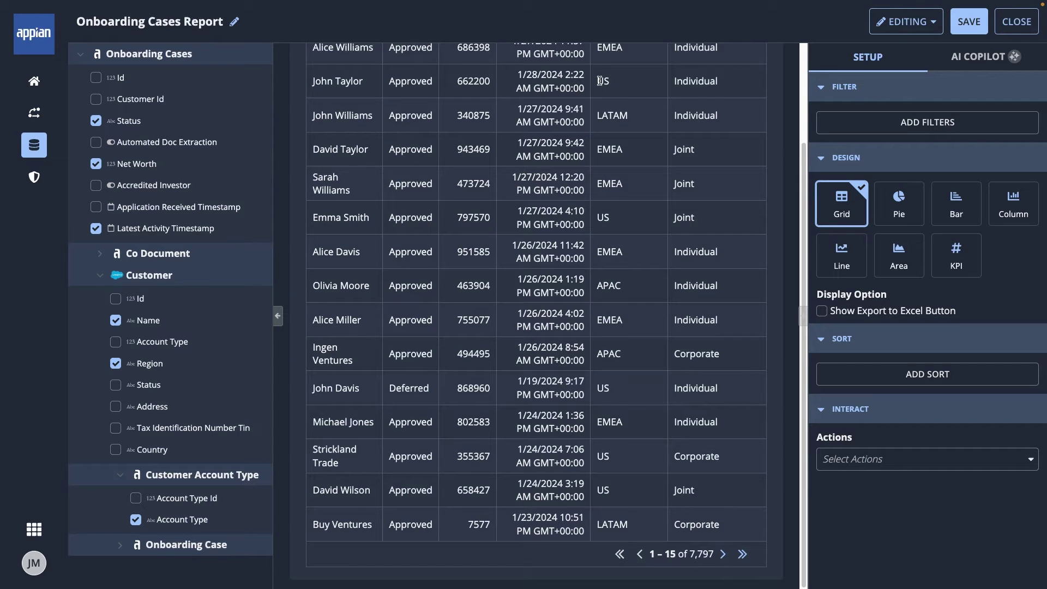
scroll(600, 81, "up", 3)
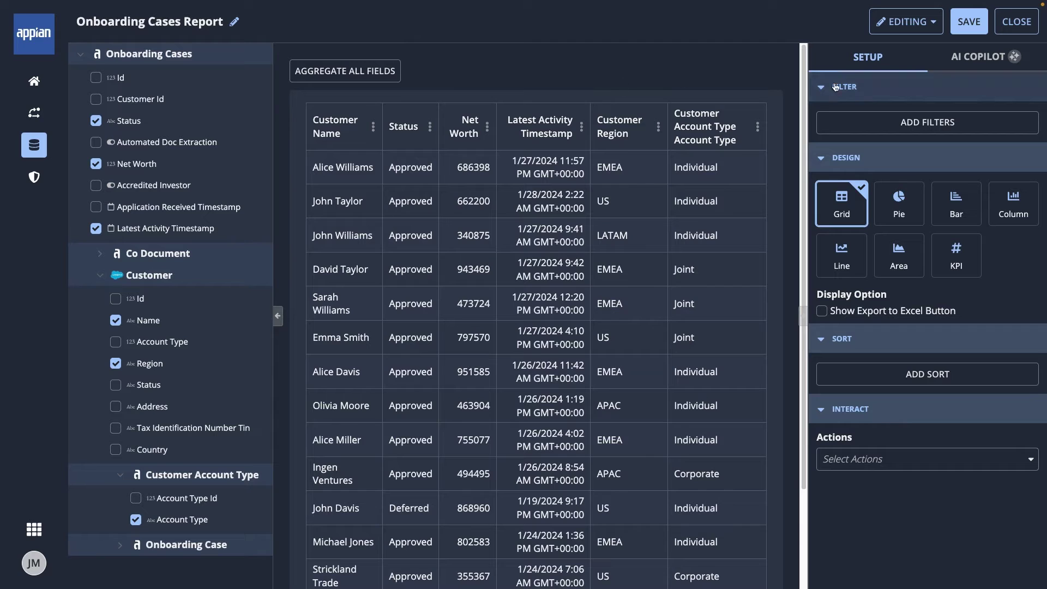
- Add a report filter where Status equals 'In Review'
left_click(885, 124)
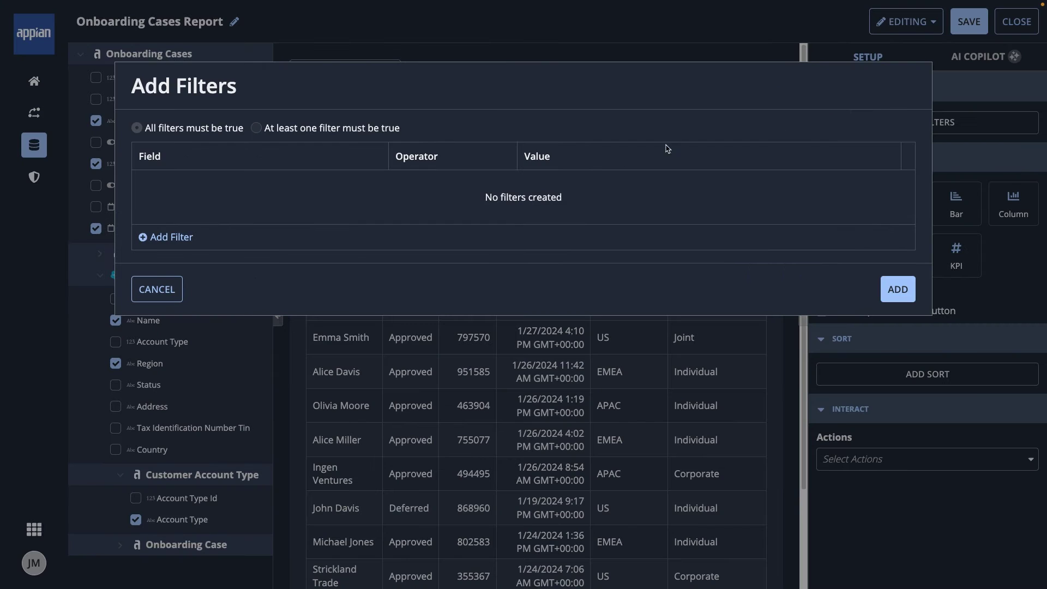
left_click(176, 237)
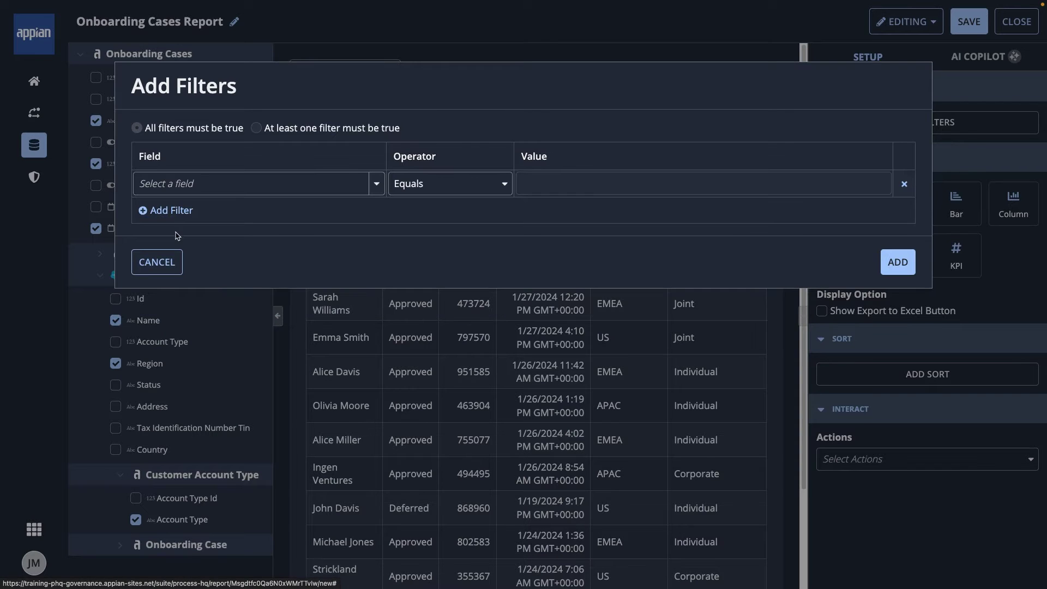
left_click(375, 183)
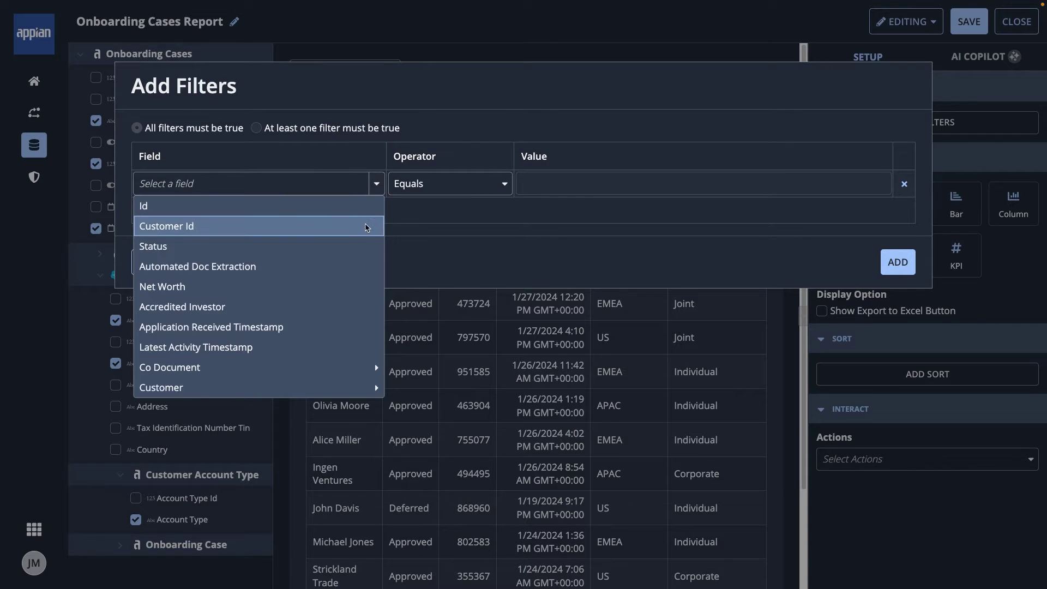
left_click(364, 242)
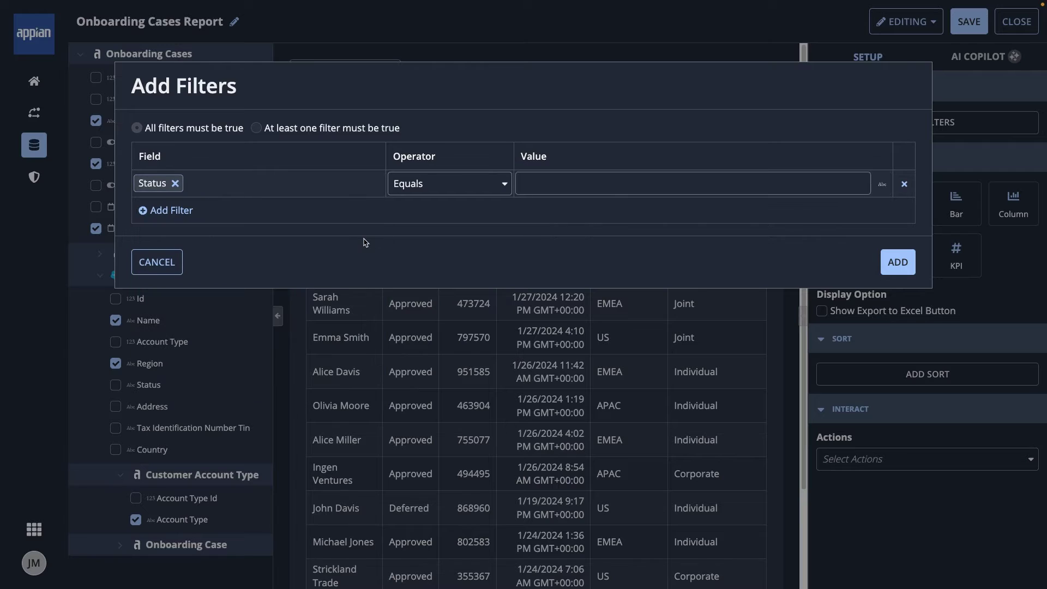
left_click(569, 181)
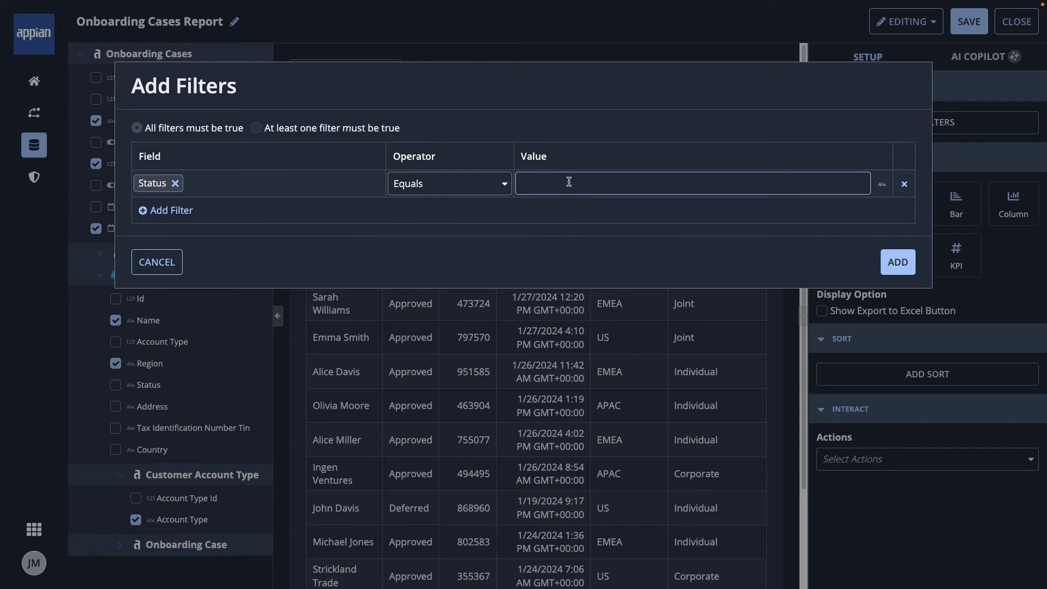
type("In Review")
left_click(889, 259)
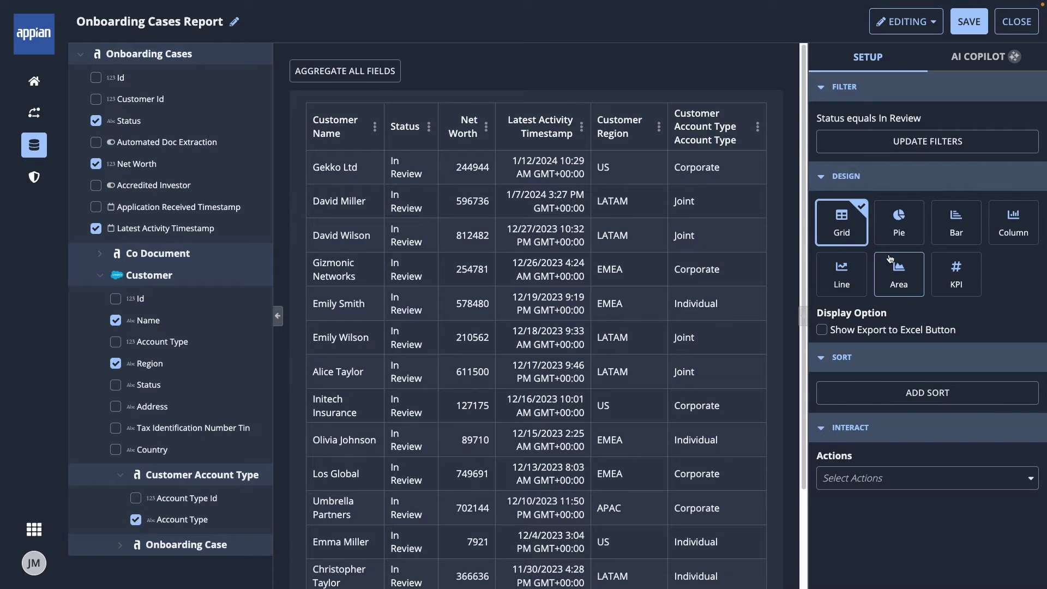
- Sort the grid by Latest Activity Timestamp descending and collapse the data fields panel
left_click(876, 392)
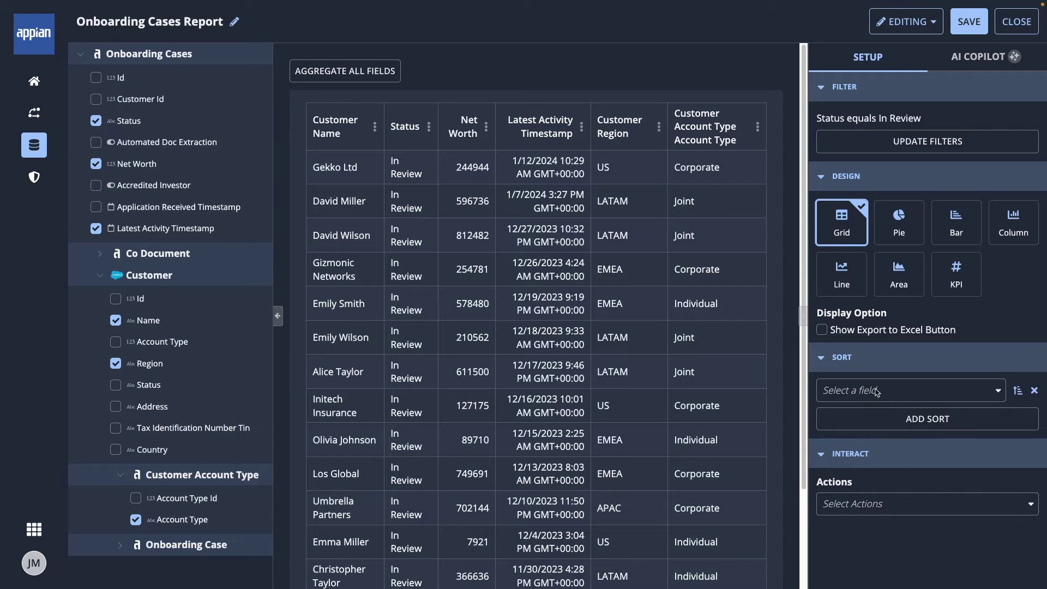
left_click(994, 390)
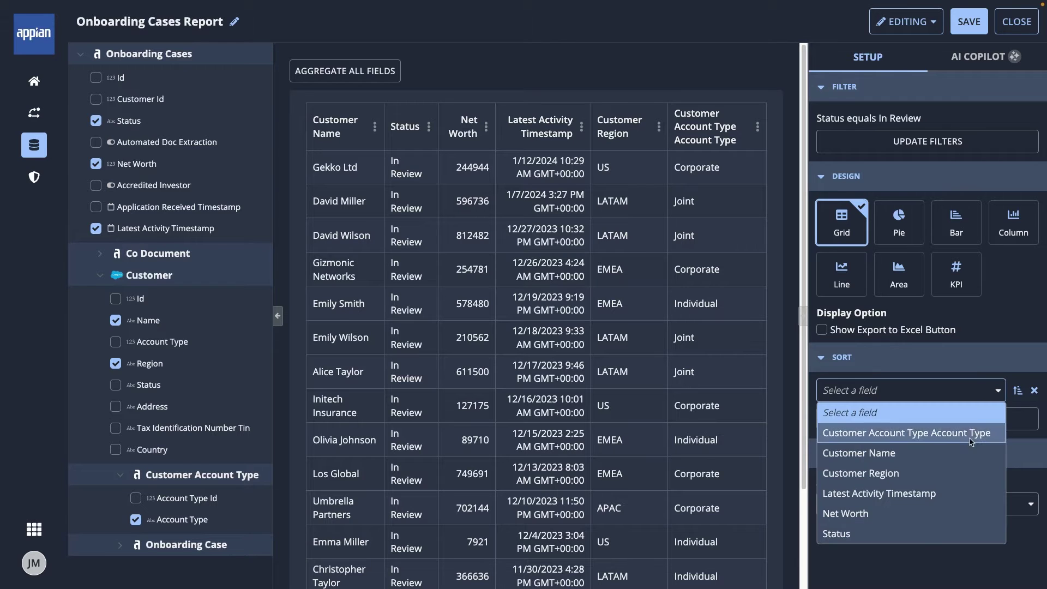
left_click(961, 494)
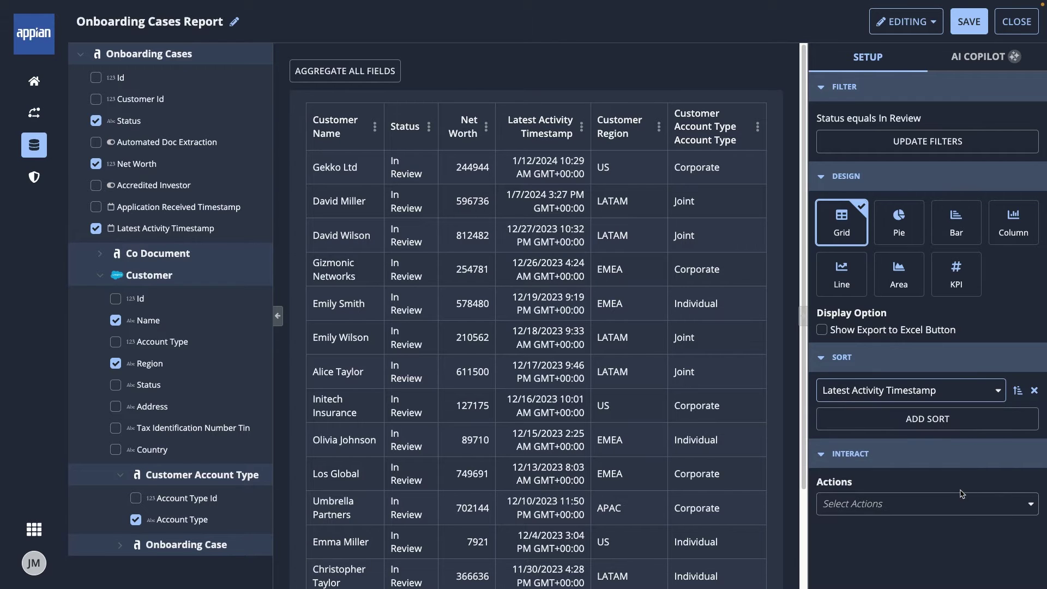
left_click(1017, 390)
left_click(278, 316)
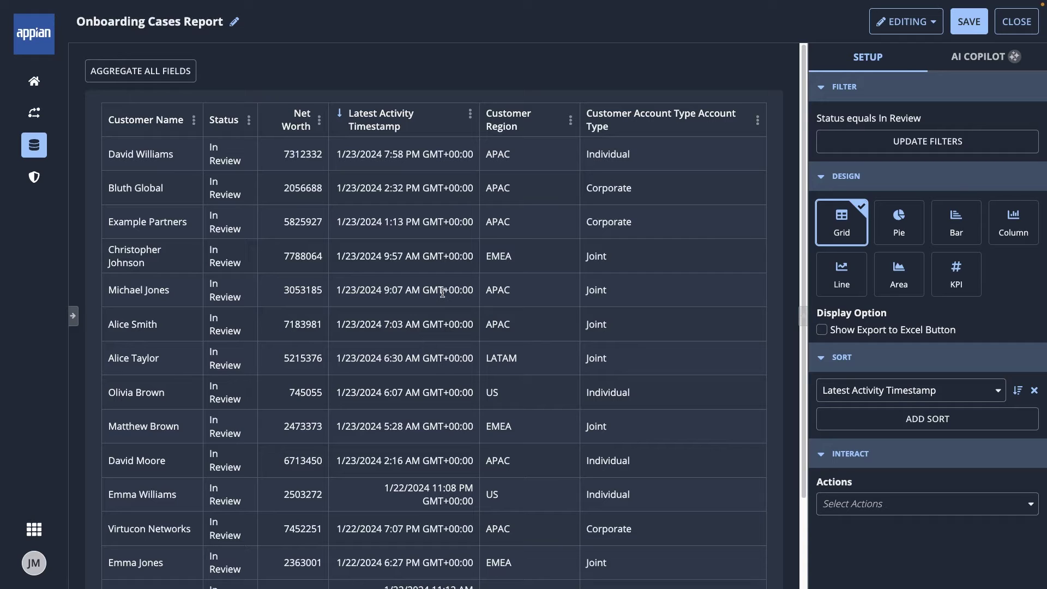
- Set the Customer Name column to Link to Row Details and test it by opening a case record
left_click(194, 119)
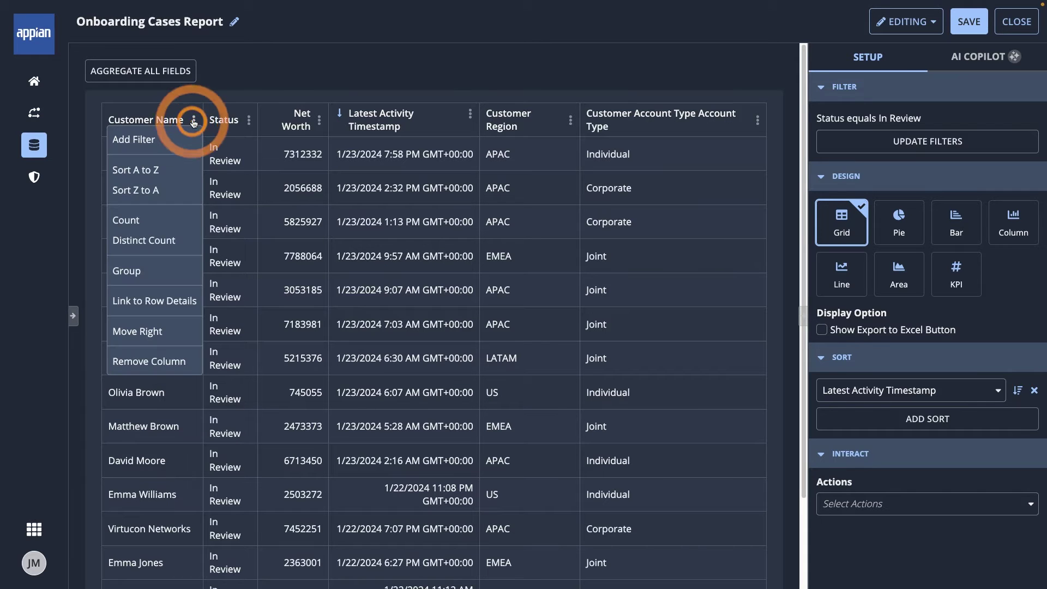
left_click(191, 301)
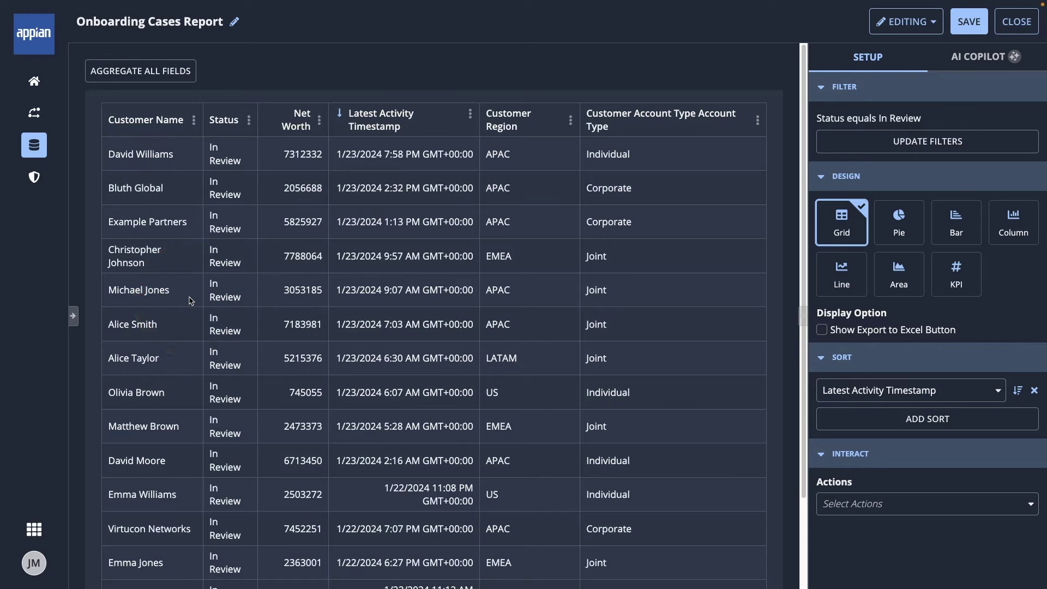
left_click(164, 157)
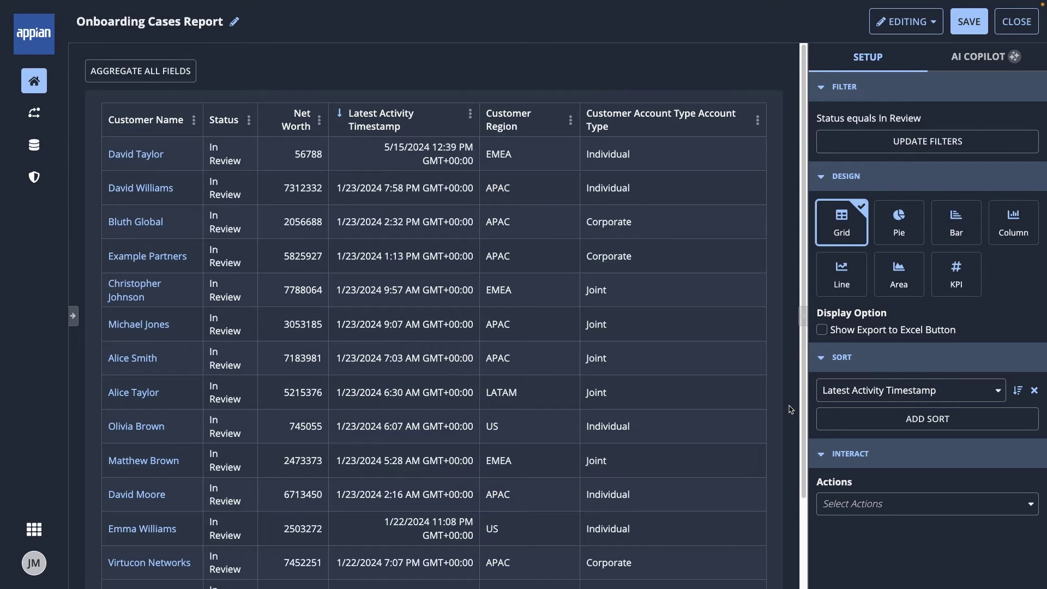
- Enable Update Onboarding Case, Send for Approval and New Onboarding Case actions, then select the top case
left_click(910, 510)
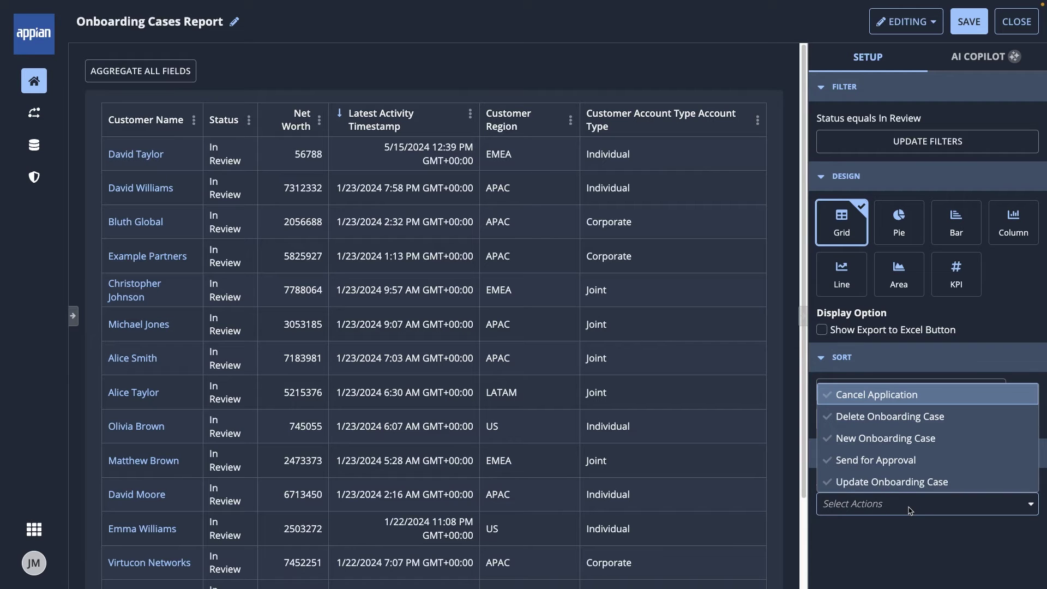
left_click(909, 482)
left_click(909, 459)
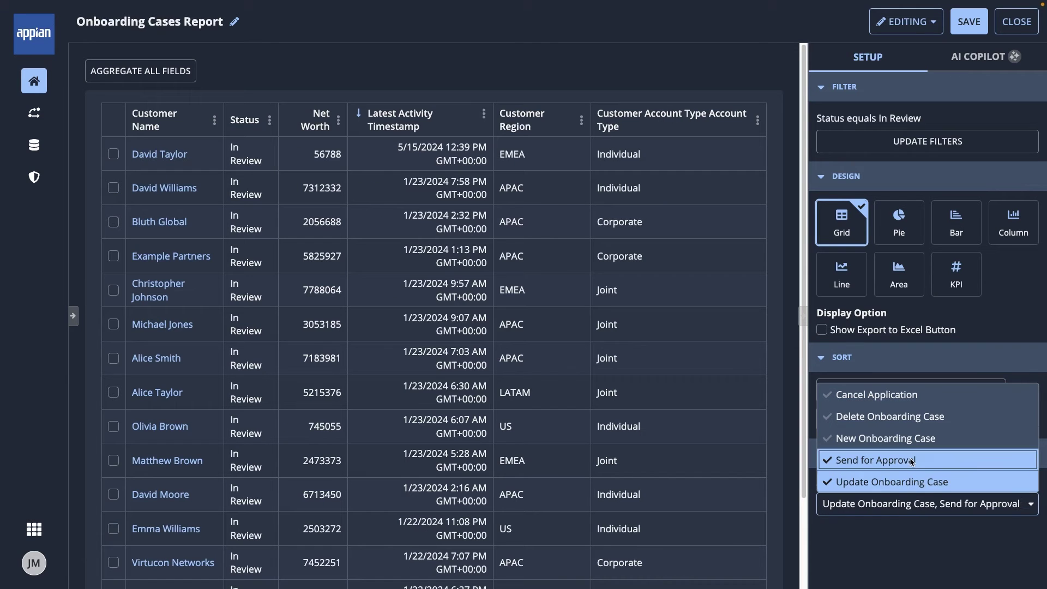
left_click(913, 439)
left_click(823, 531)
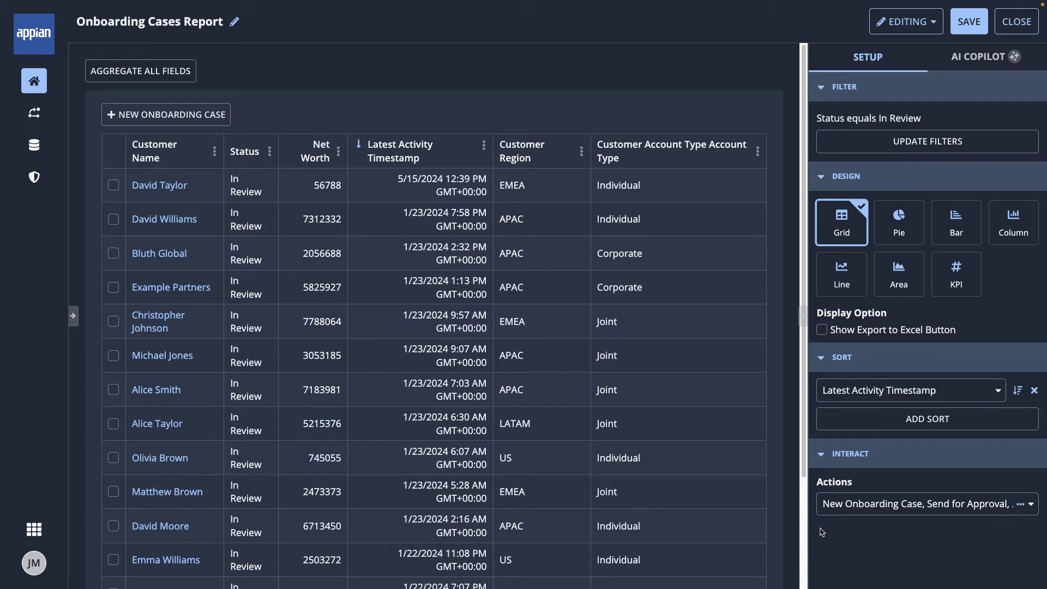
left_click(113, 185)
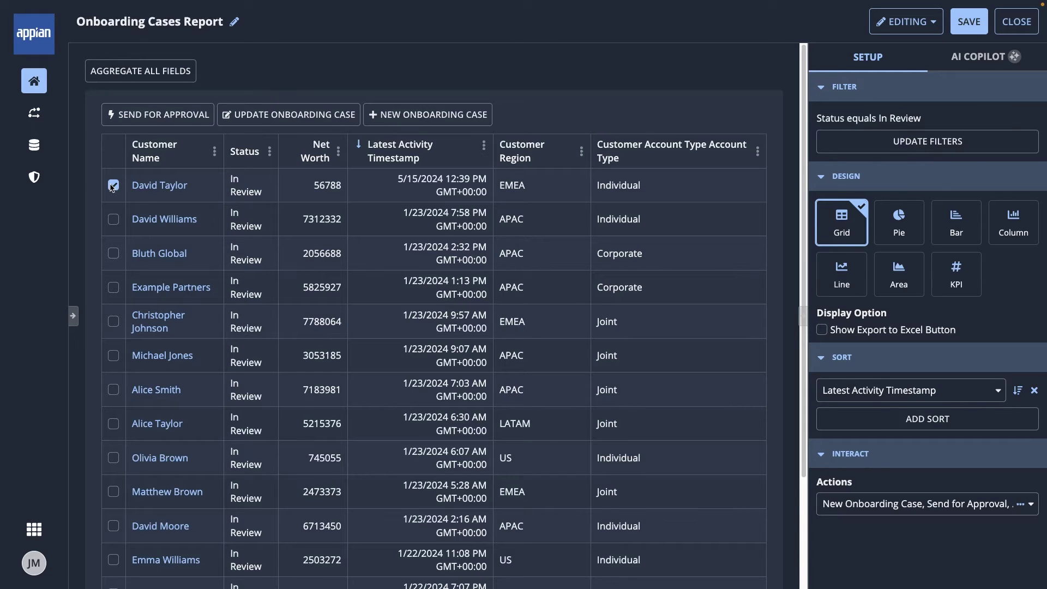
- Use Update Onboarding Case to change the top case's Net Worth from 56788 to 345889
left_click(248, 116)
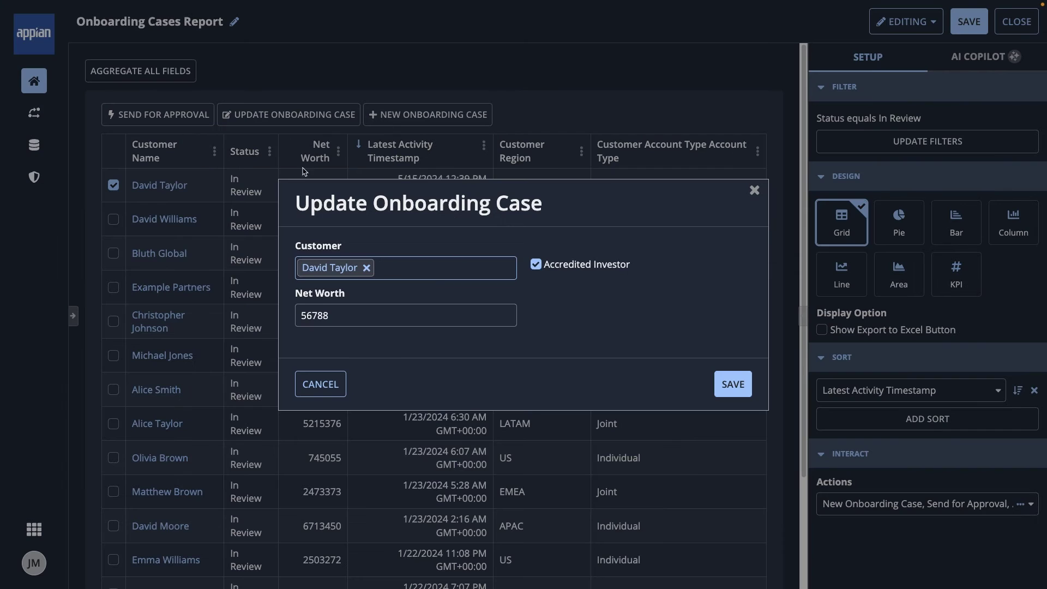
double_click(316, 317)
type("345889")
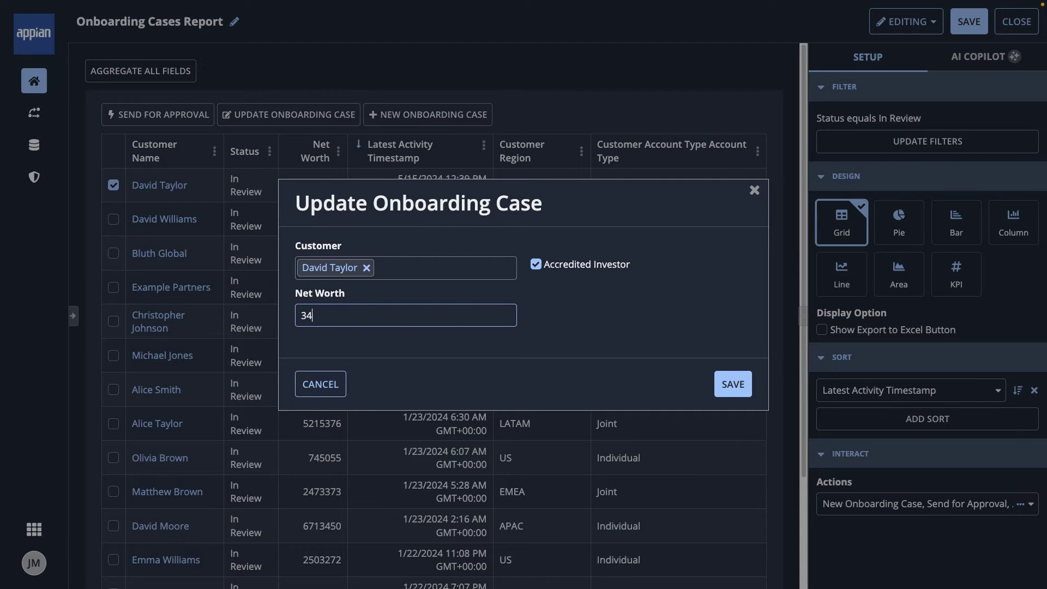
left_click(739, 385)
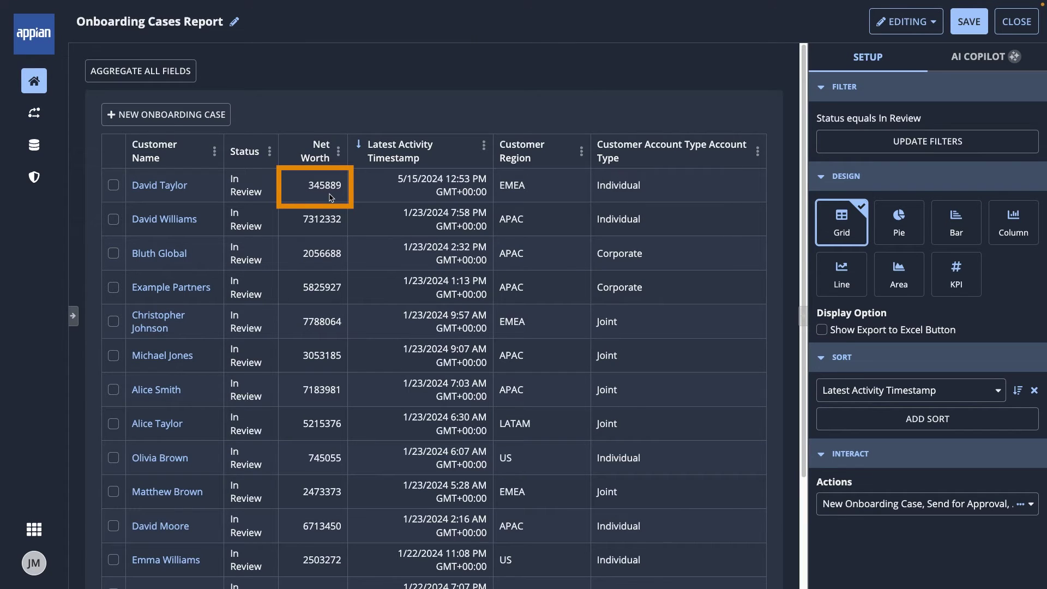
left_click(234, 22)
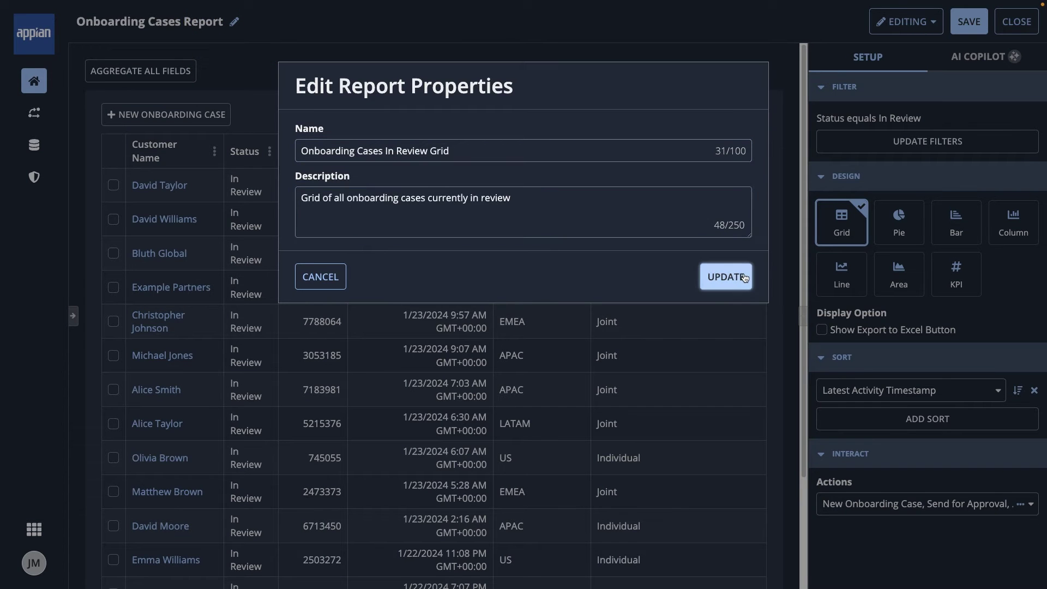
- Confirm the report name Onboarding Cases In Review Grid and save the report
left_click(745, 278)
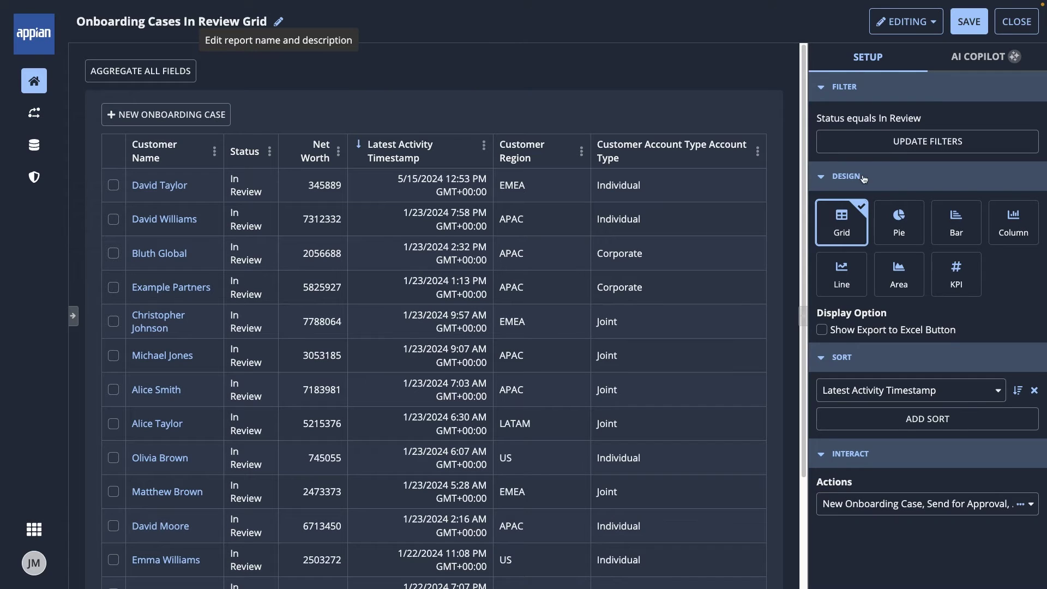
left_click(978, 29)
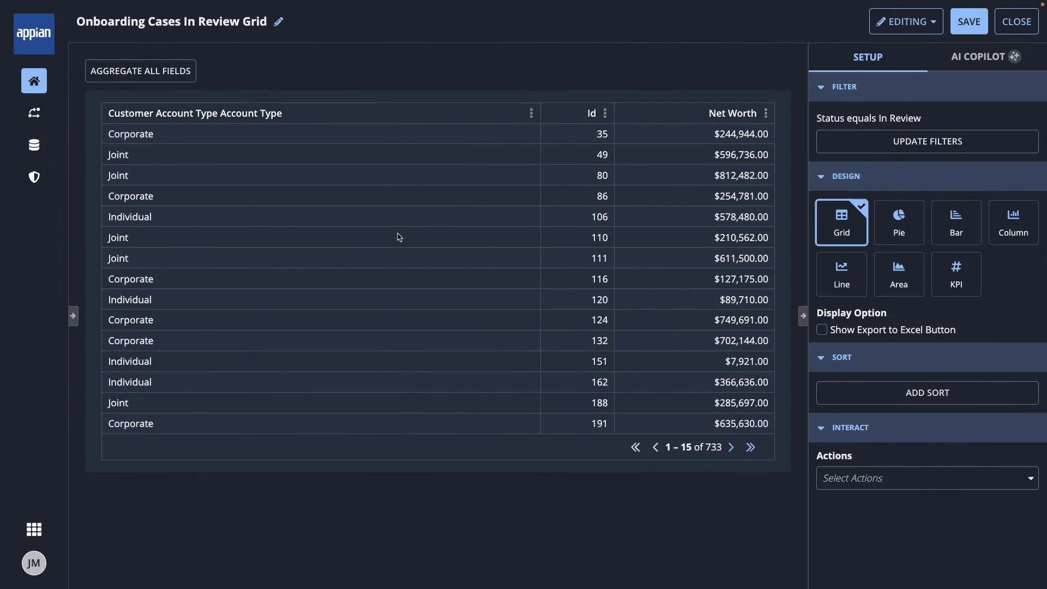
- Group the grid by account type and change the Net Worth column summary to average
left_click(531, 113)
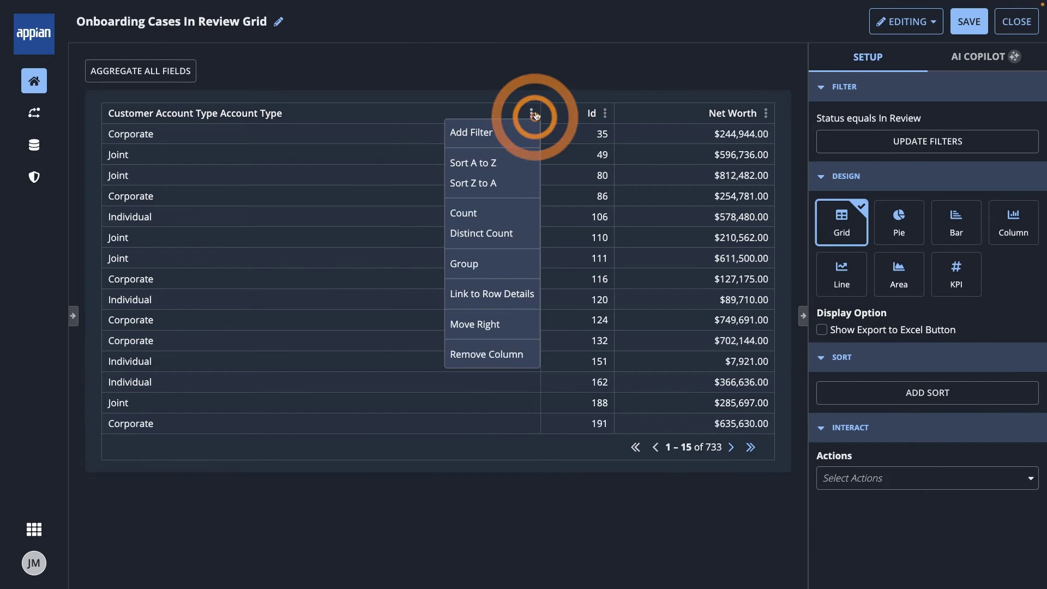
left_click(518, 265)
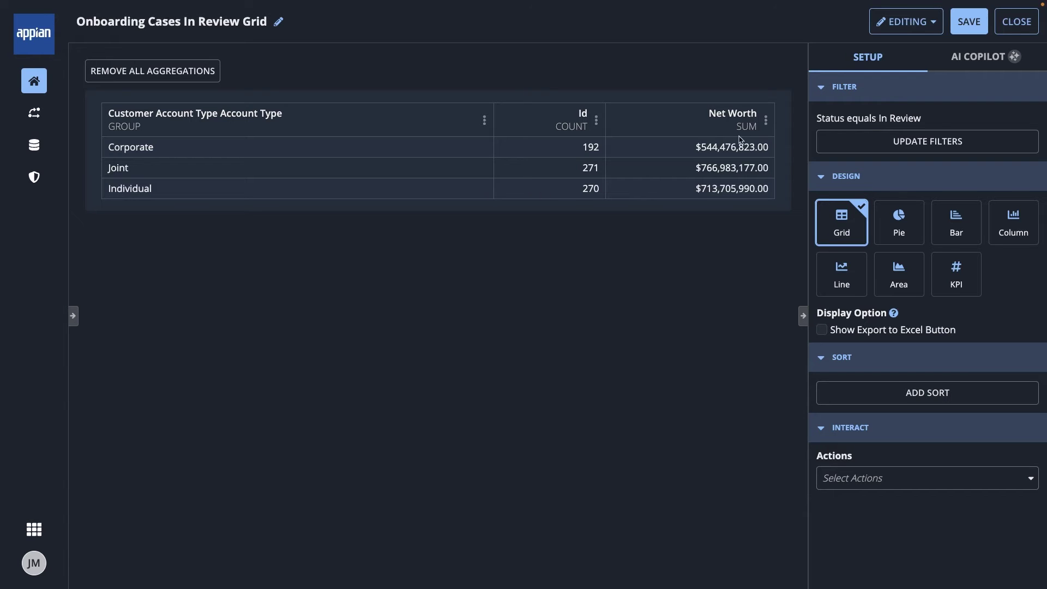
left_click(766, 121)
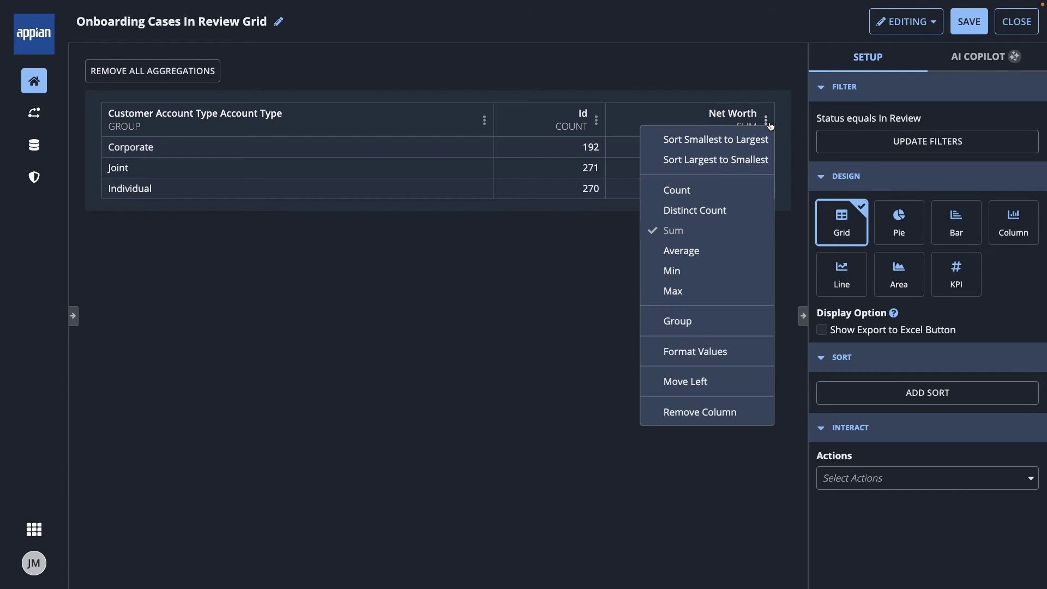
left_click(736, 256)
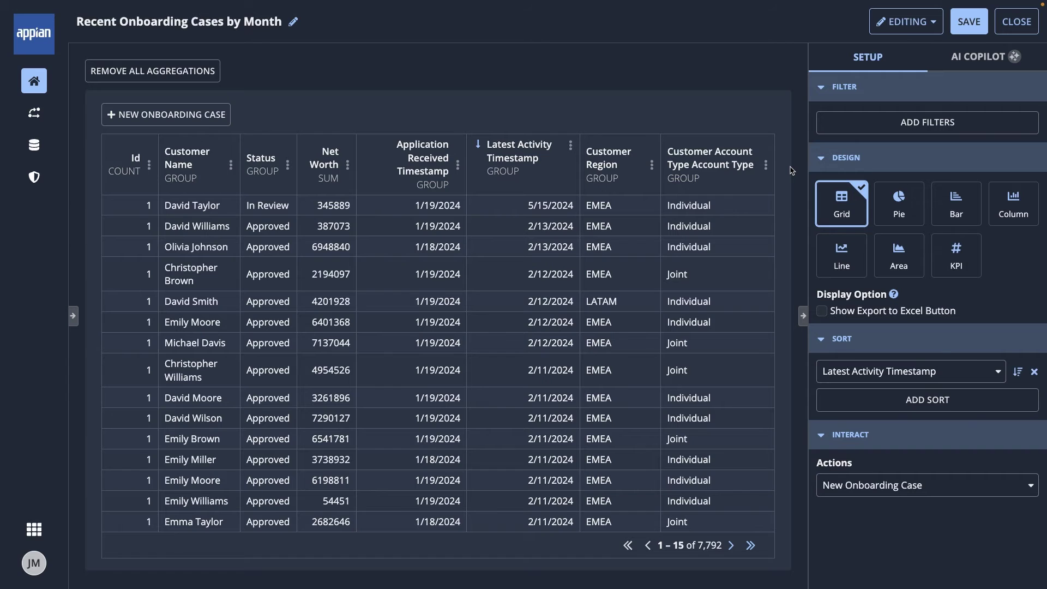
- Switch the Recent Onboarding Cases by Month report from Pie and KPI to a Line chart of row counts
left_click(897, 203)
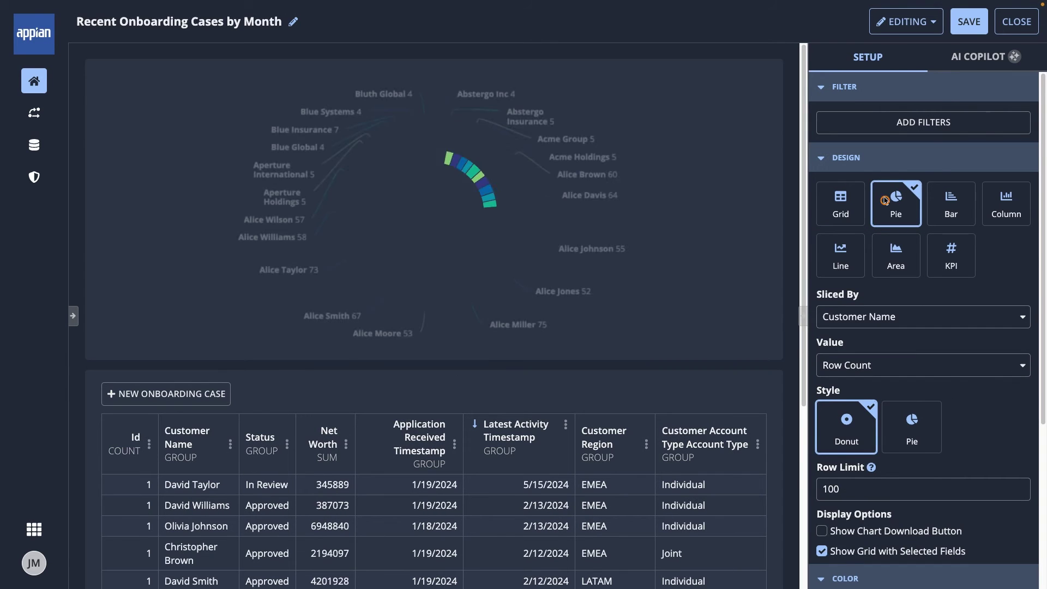
left_click(940, 249)
left_click(859, 249)
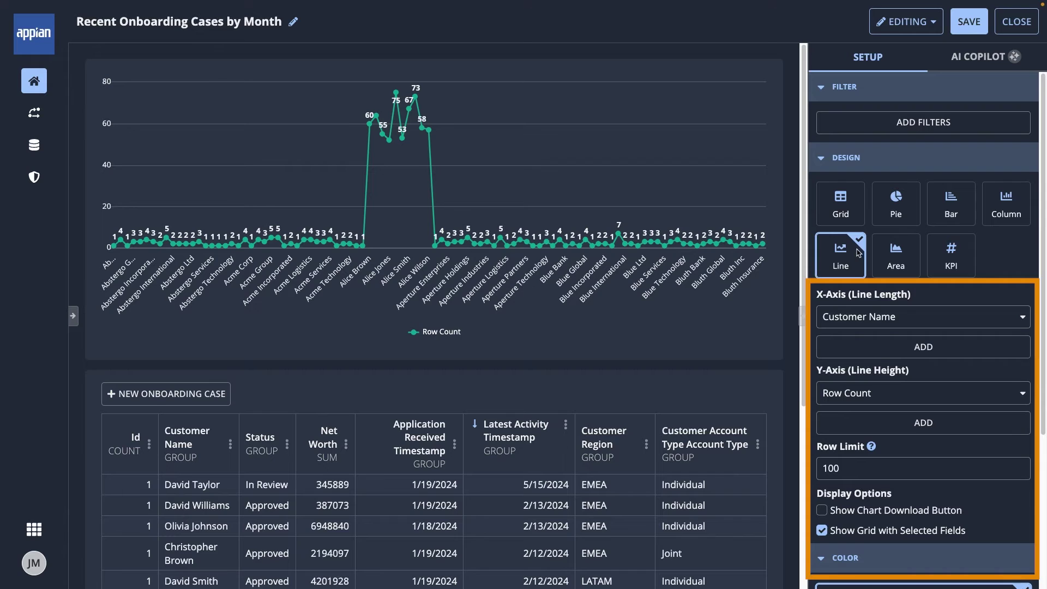
left_click(949, 316)
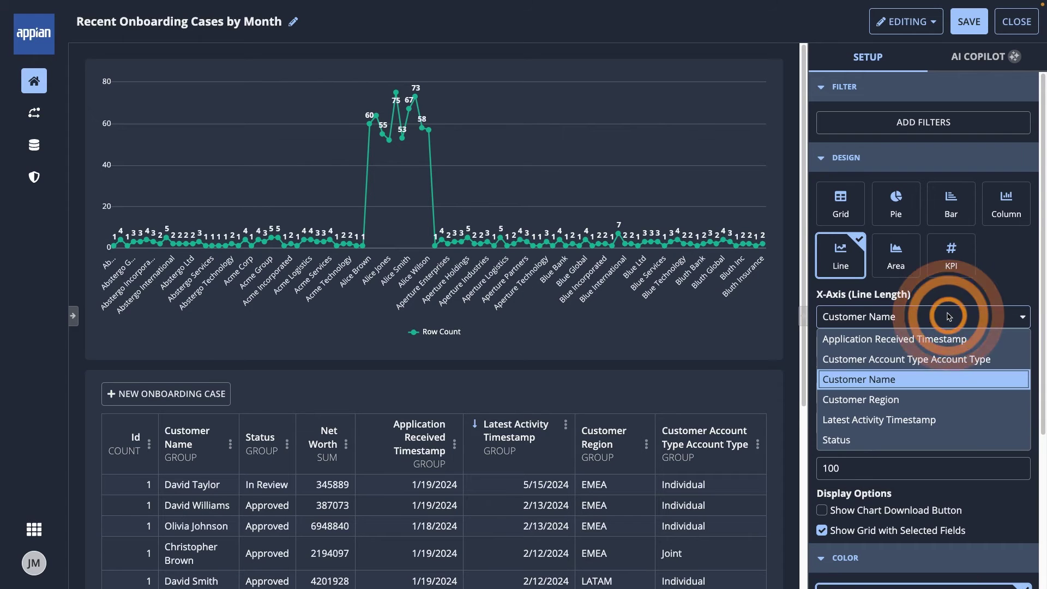
- Plot the line chart over Application Received Timestamp, grouped by month
left_click(949, 340)
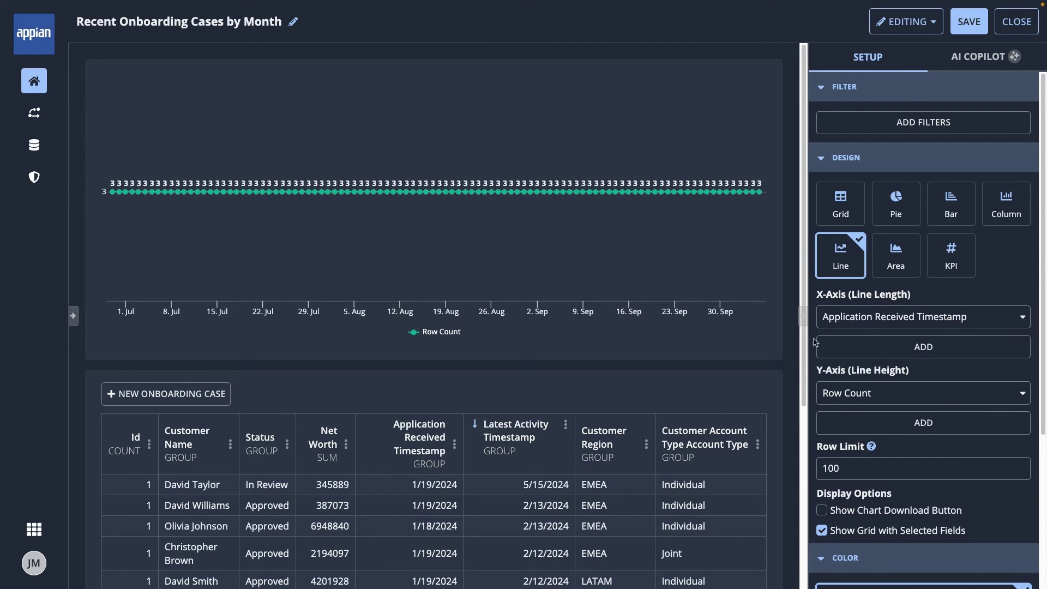
scroll(489, 331, "down", 3)
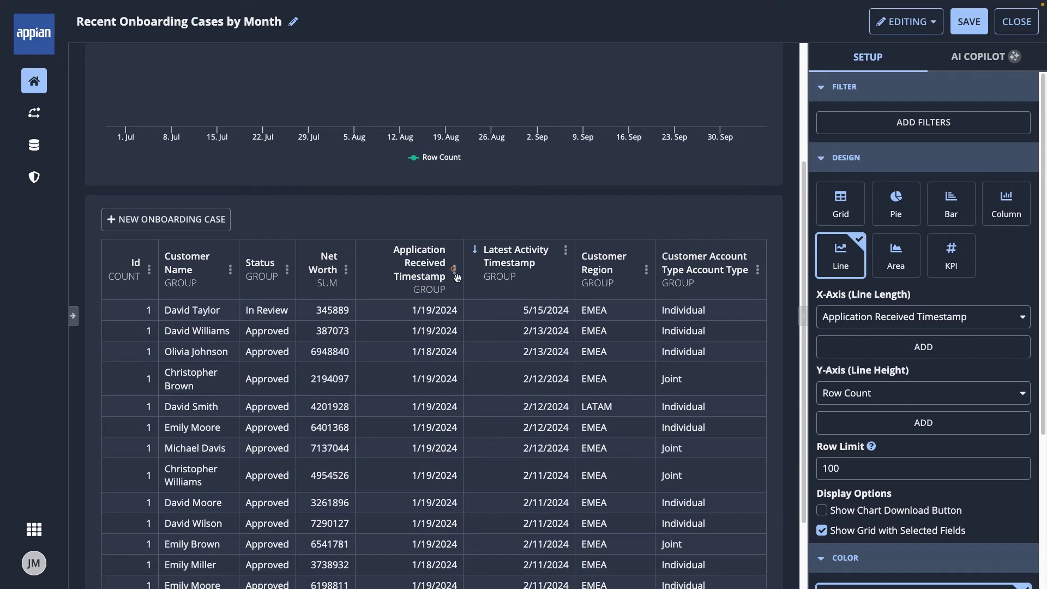
left_click(454, 270)
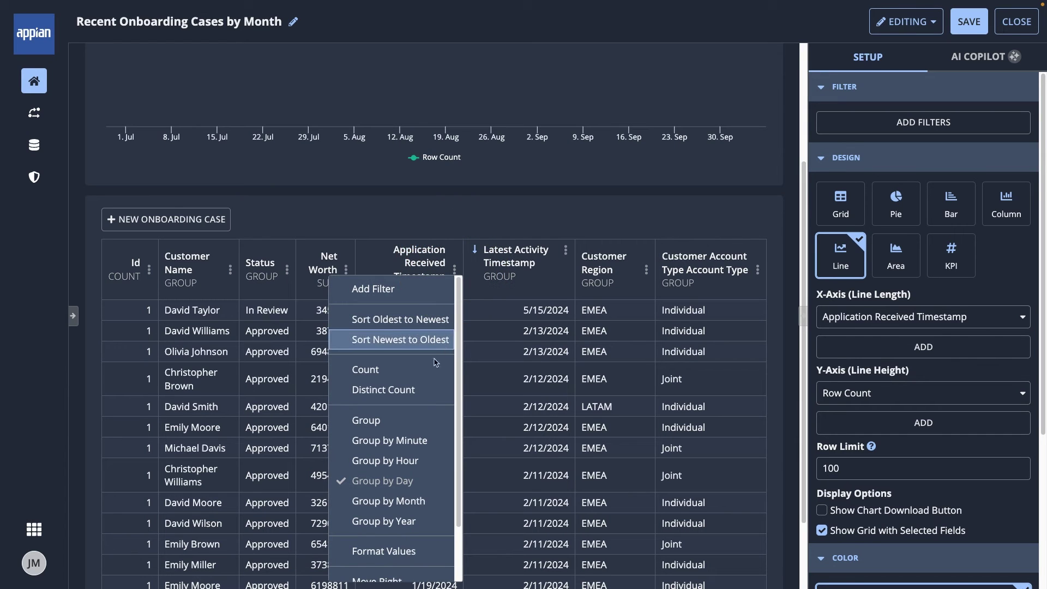
left_click(412, 501)
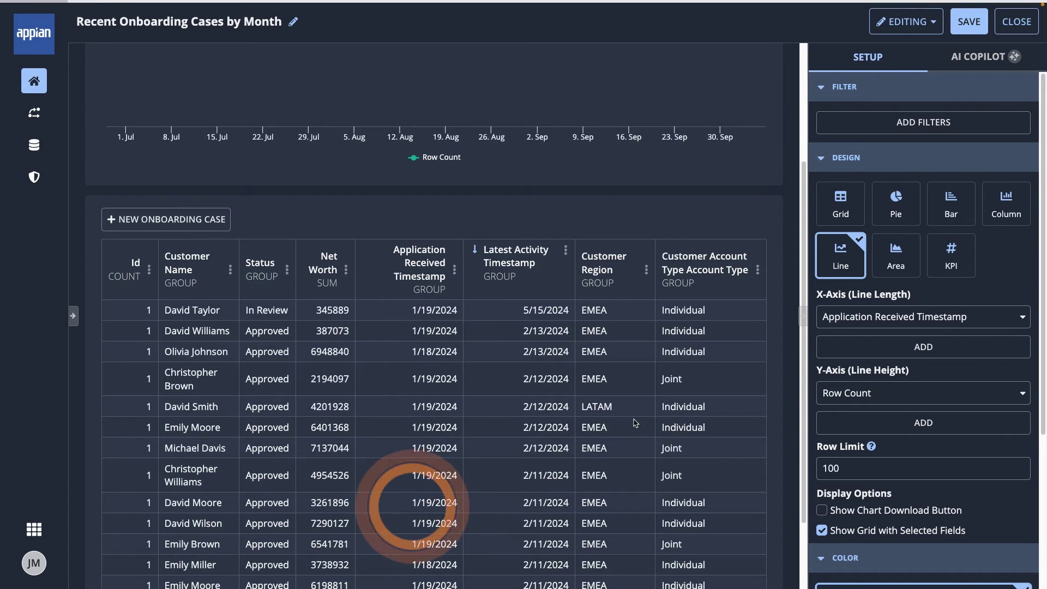
scroll(795, 252, "up", 3)
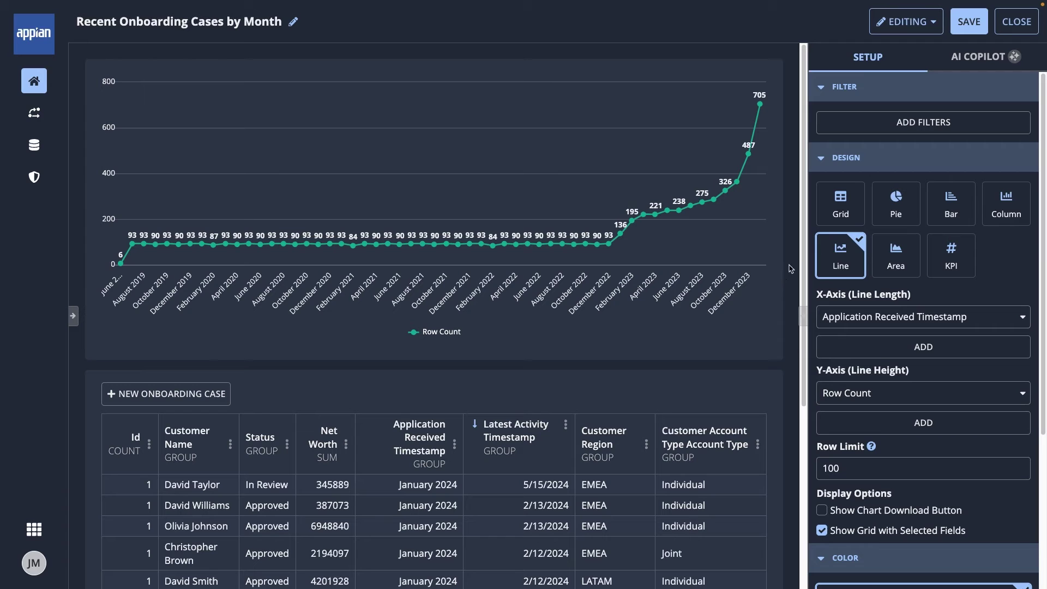
left_click(883, 123)
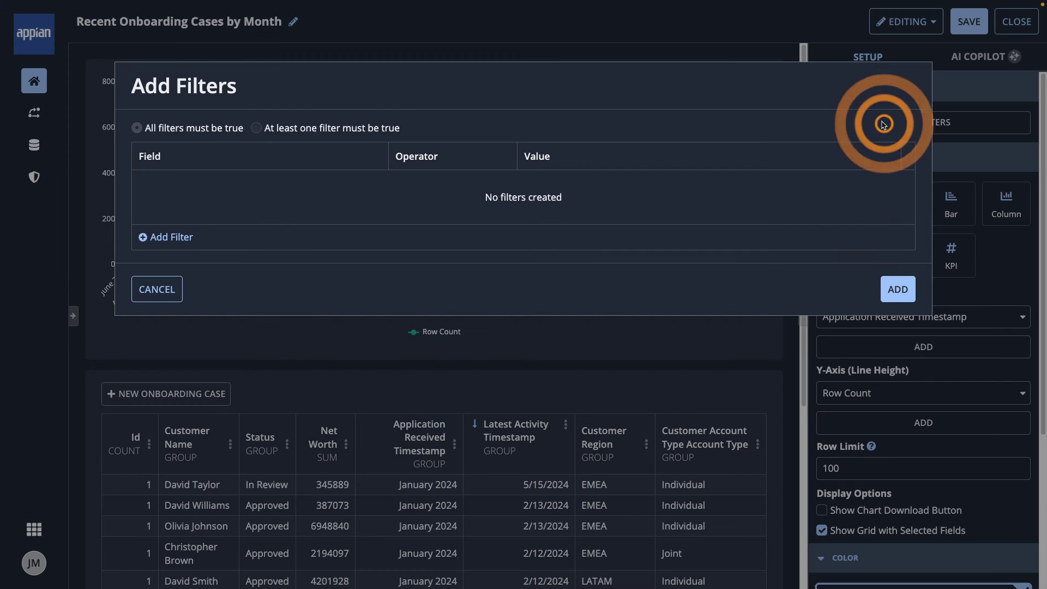
- Filter the report to Application Received Timestamp greater than or equal to 01/01/2023 12:00 AM
left_click(147, 237)
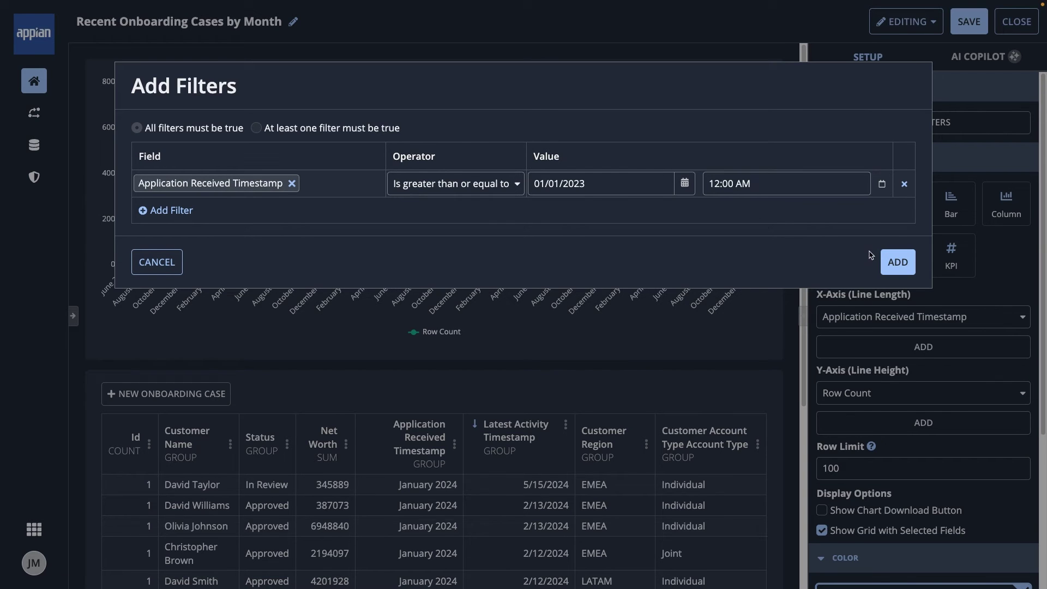
left_click(892, 270)
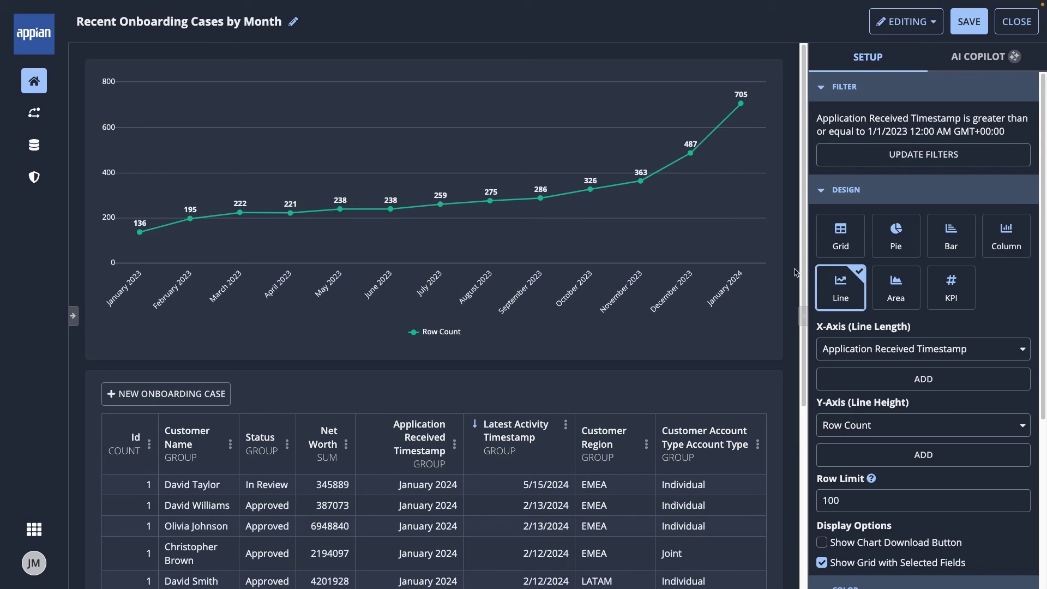
- Add Customer Account Type as a second x-axis field, splitting lines into Corporate, Joint and Individual
left_click(919, 379)
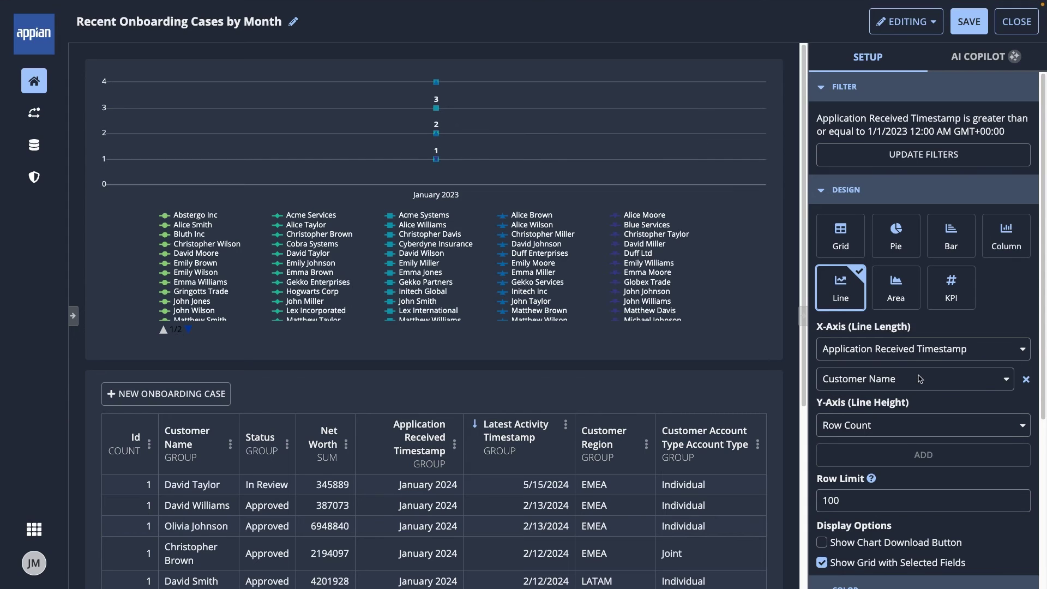
left_click(987, 383)
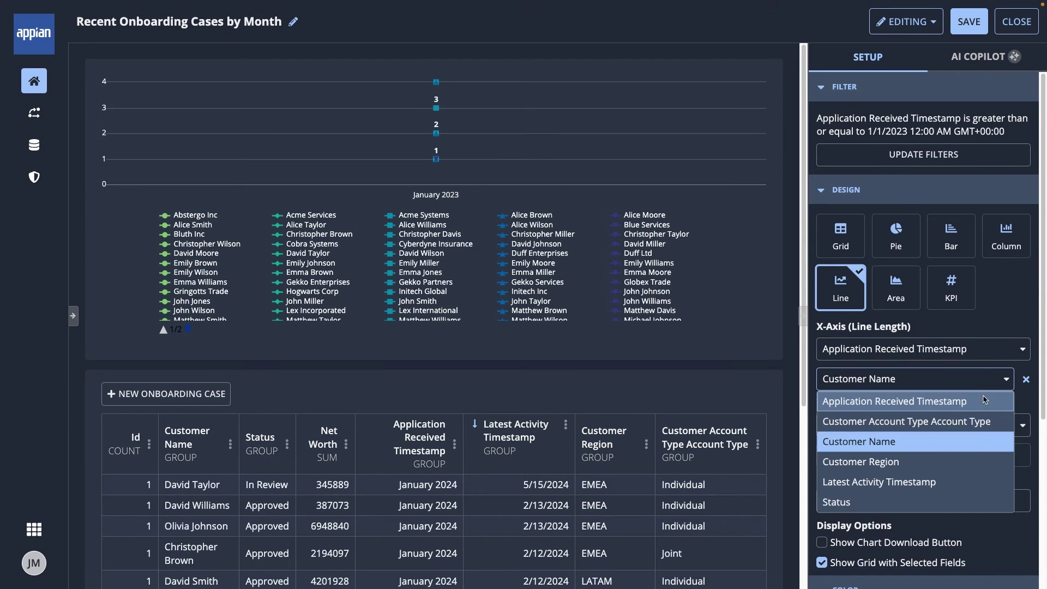
left_click(985, 422)
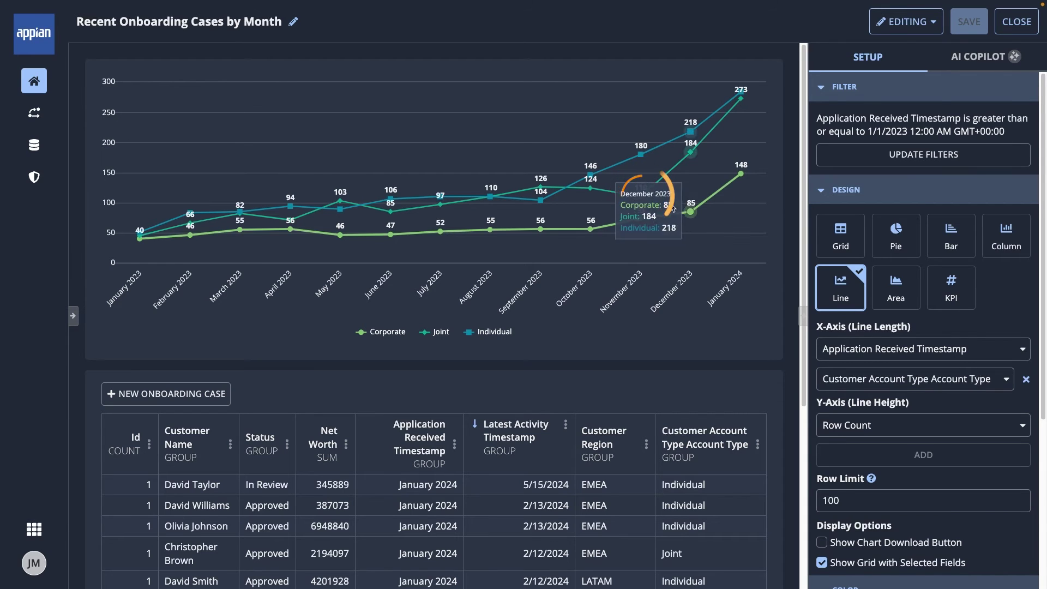
left_click(905, 21)
- Switch the report to Viewing and ask AI Copilot for two insights with potential actions
left_click(909, 47)
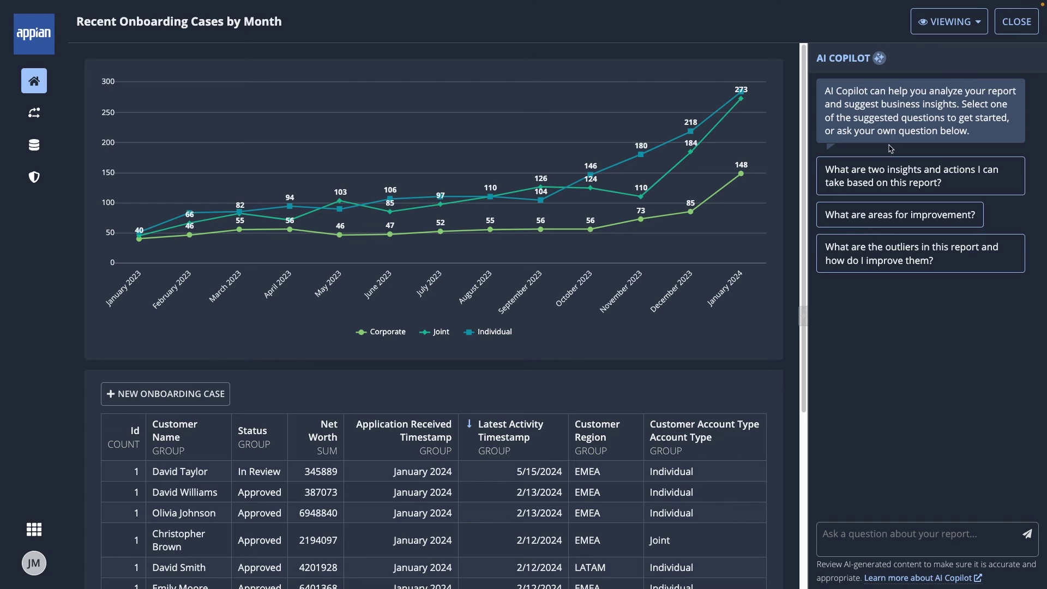
left_click(886, 174)
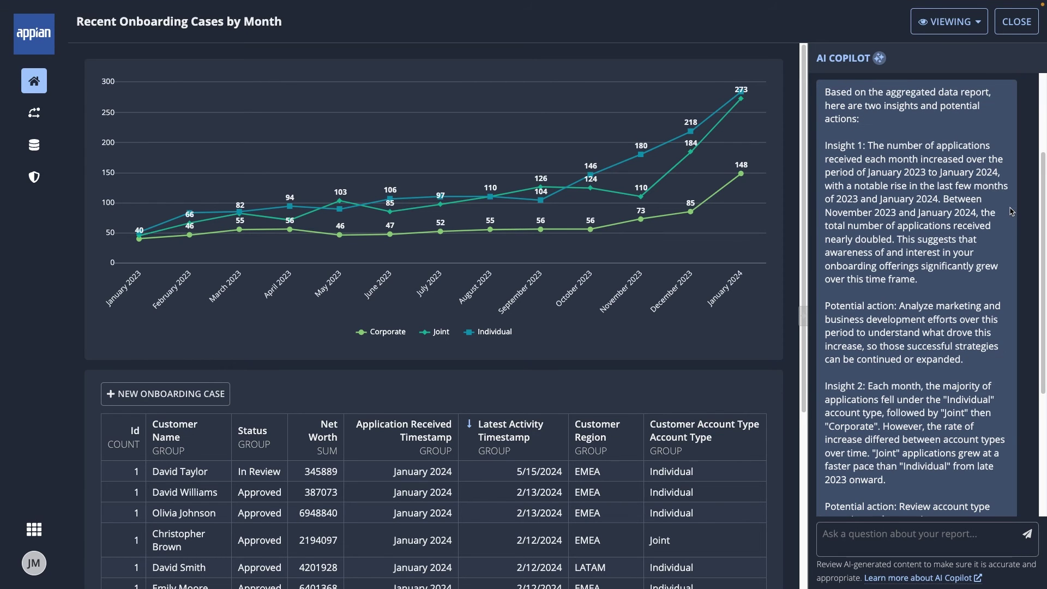
scroll(1029, 218, "down", 4)
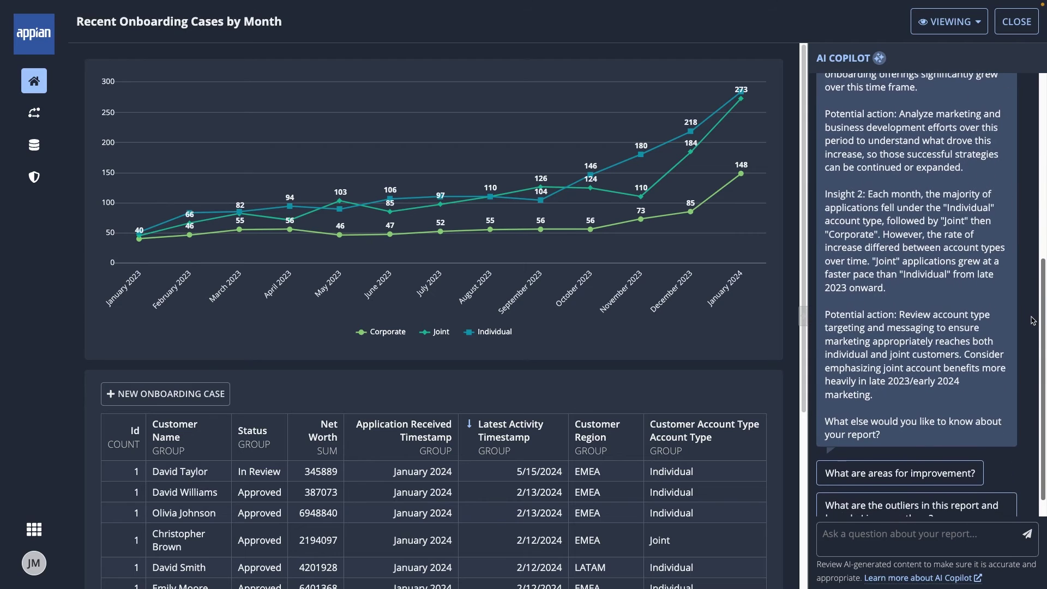
scroll(1032, 325, "down", 1)
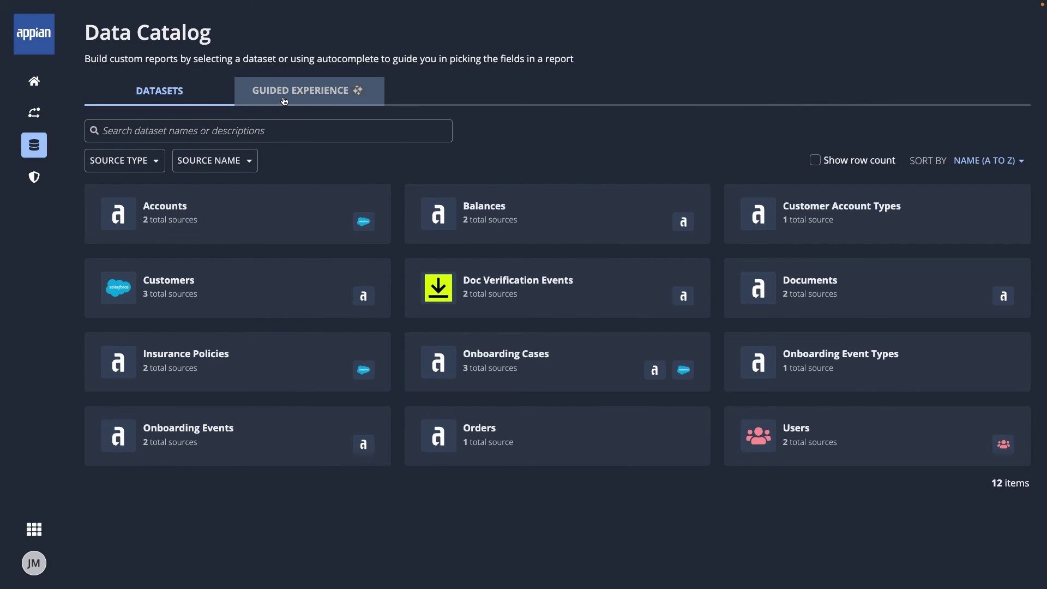
- Build the guided query 'Average of onboarding cases by net worth', previewing 2899272
left_click(284, 101)
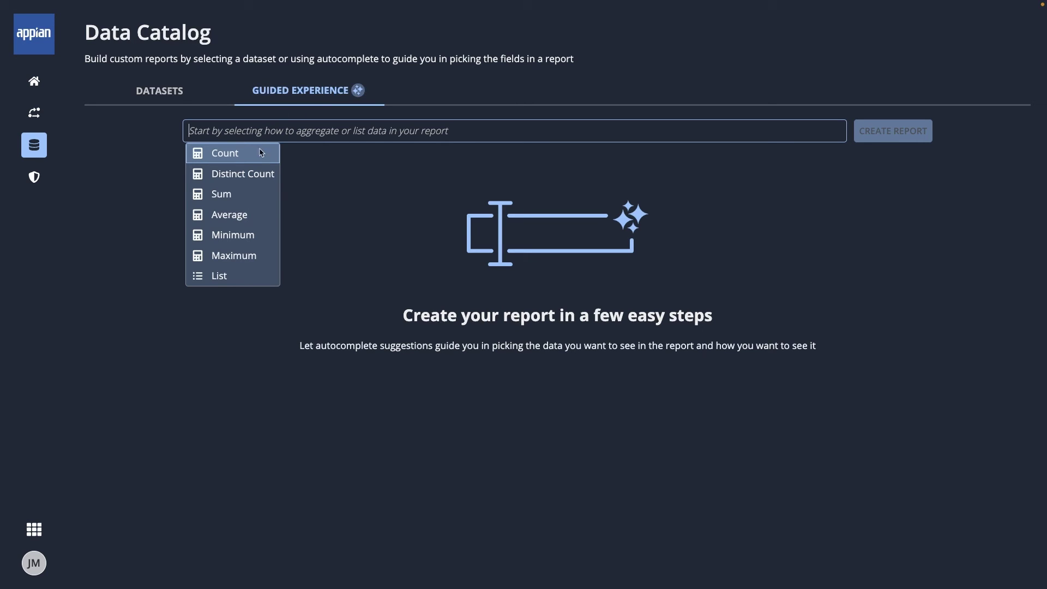
left_click(254, 215)
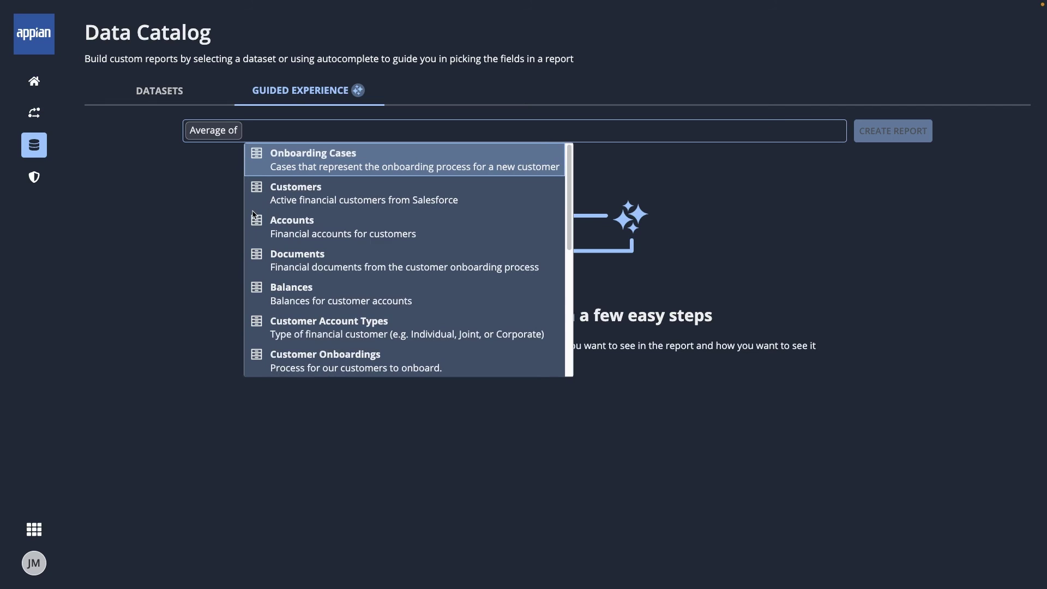
left_click(383, 158)
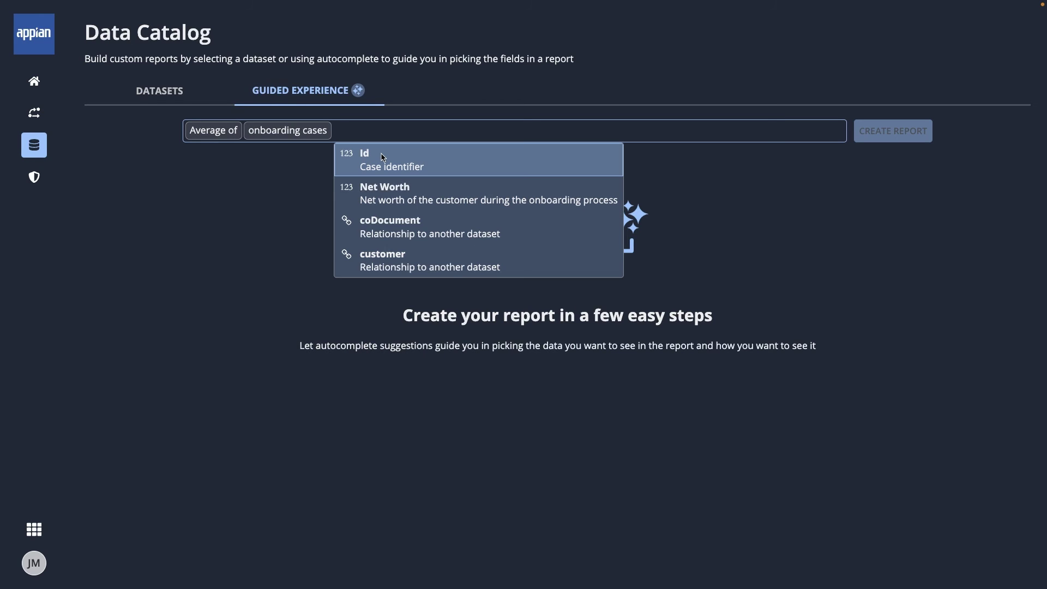
left_click(452, 197)
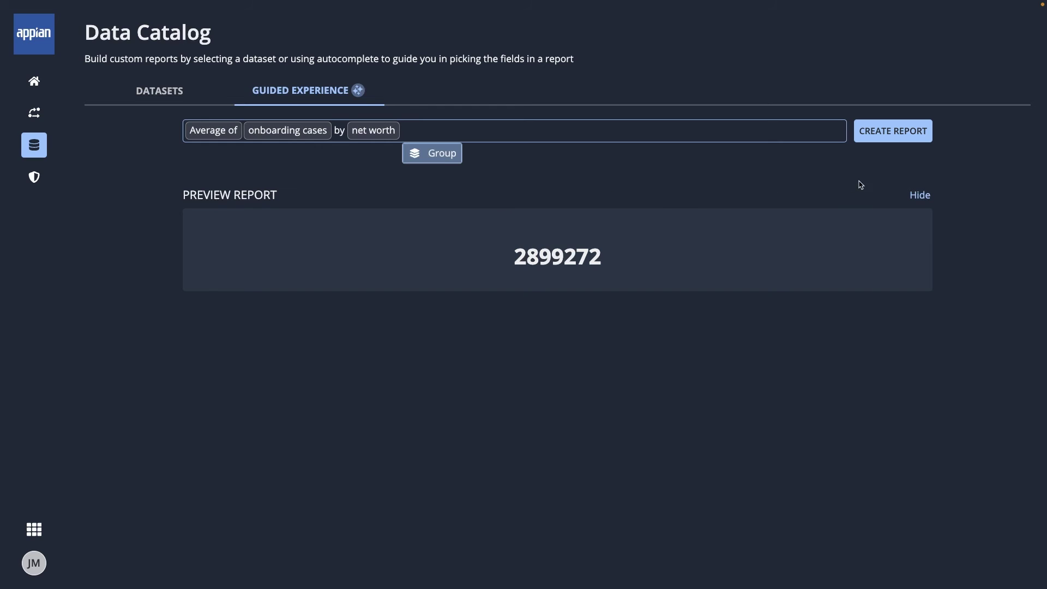
- Create the report as a KPI labelled 'Average Net Worth'
left_click(891, 139)
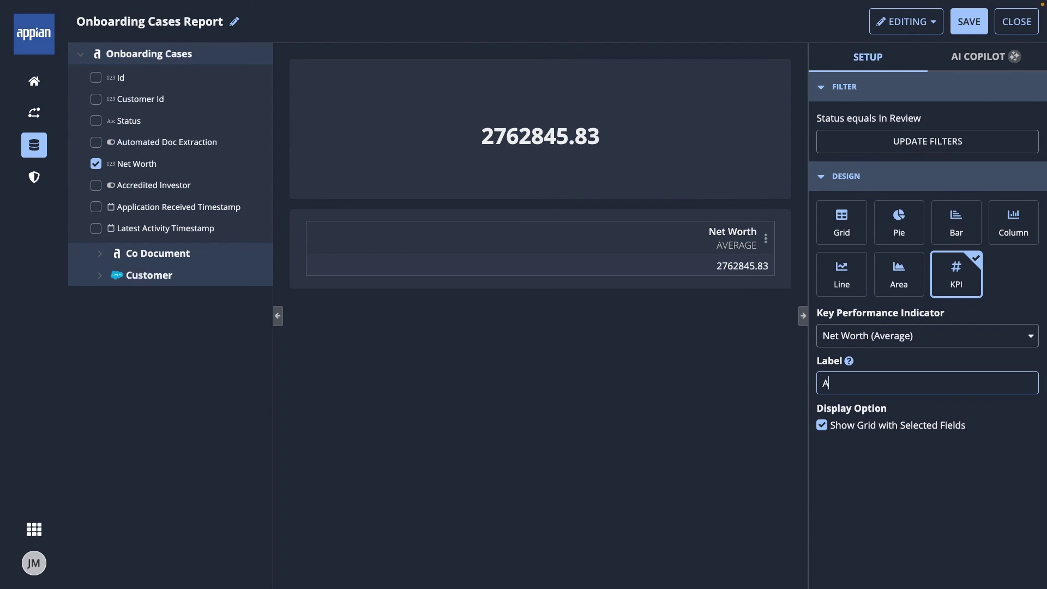
type("verage Net Worth")
left_click(787, 361)
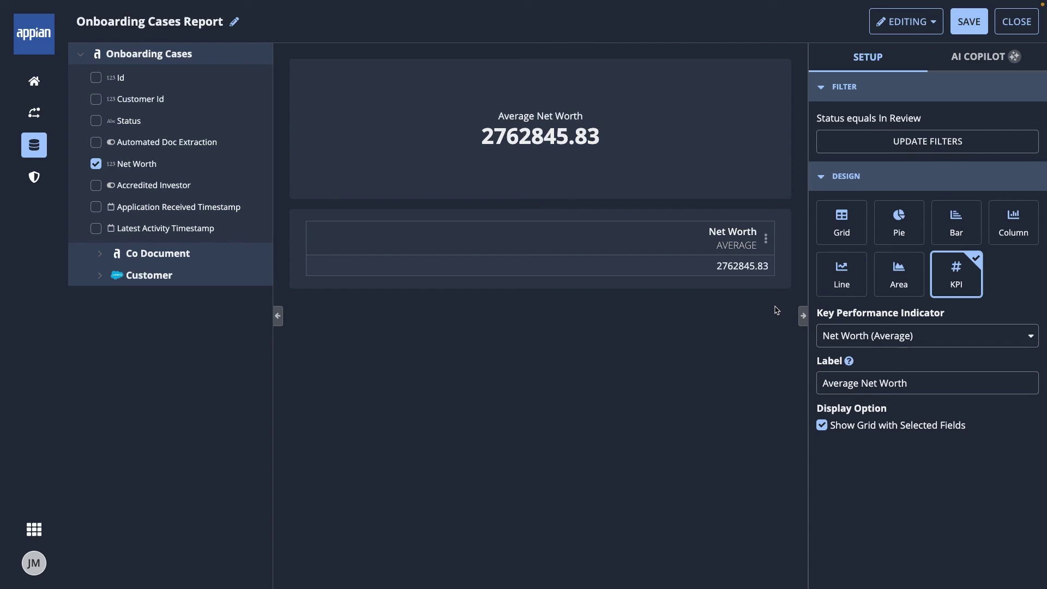
- Format the Net Worth values with a $ prefix and comma thousands separator
left_click(766, 238)
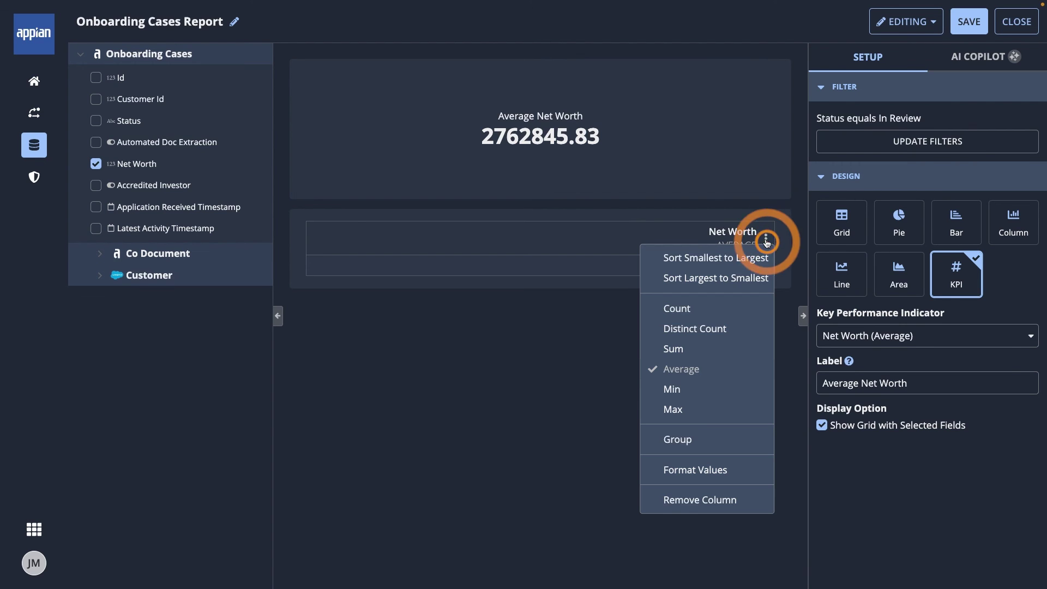
left_click(743, 469)
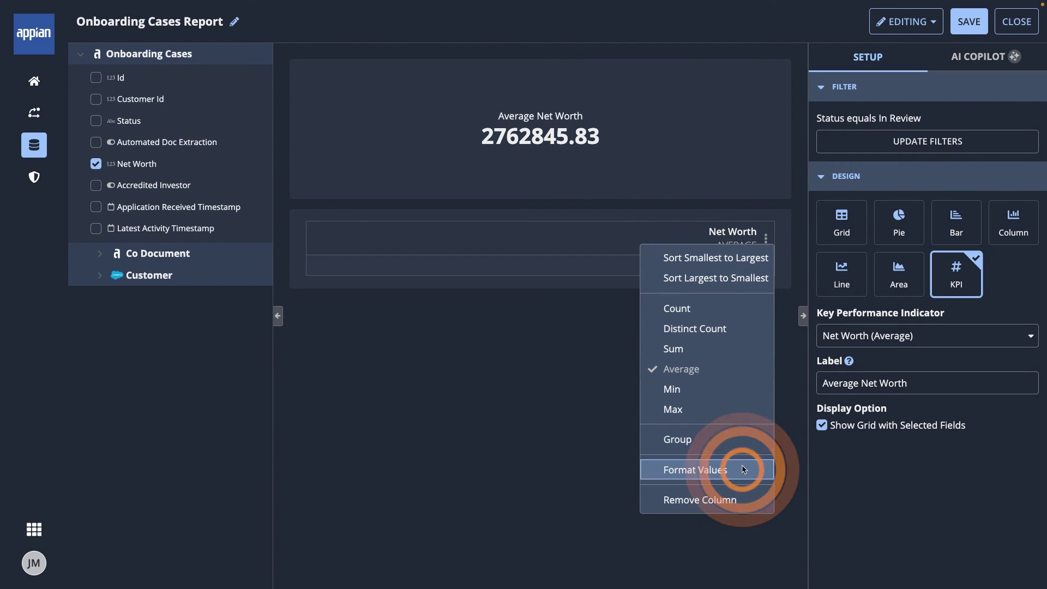
left_click(743, 469)
type("$")
left_click(451, 155)
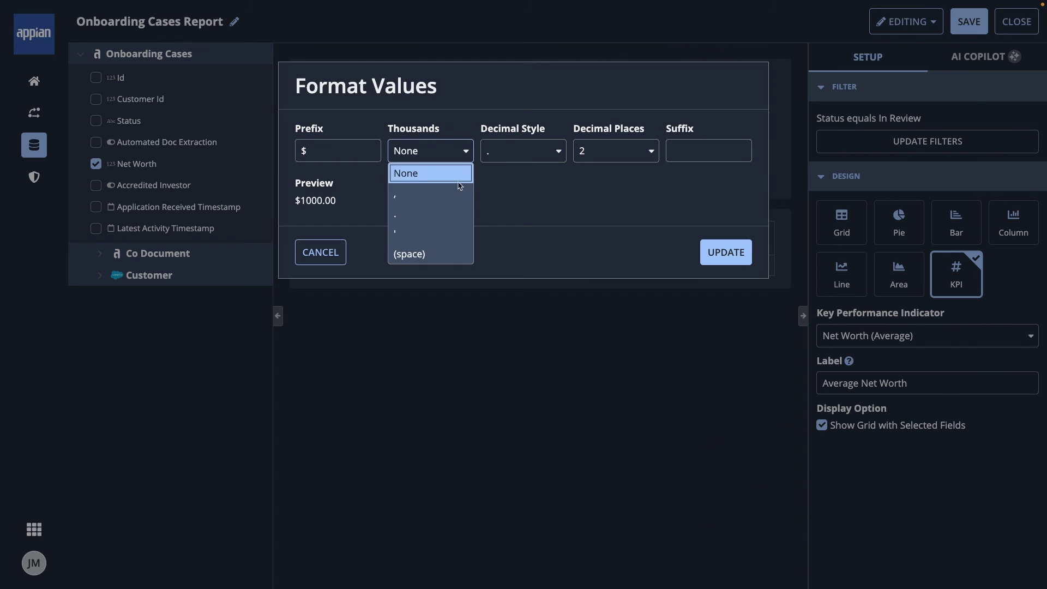
left_click(460, 191)
left_click(708, 252)
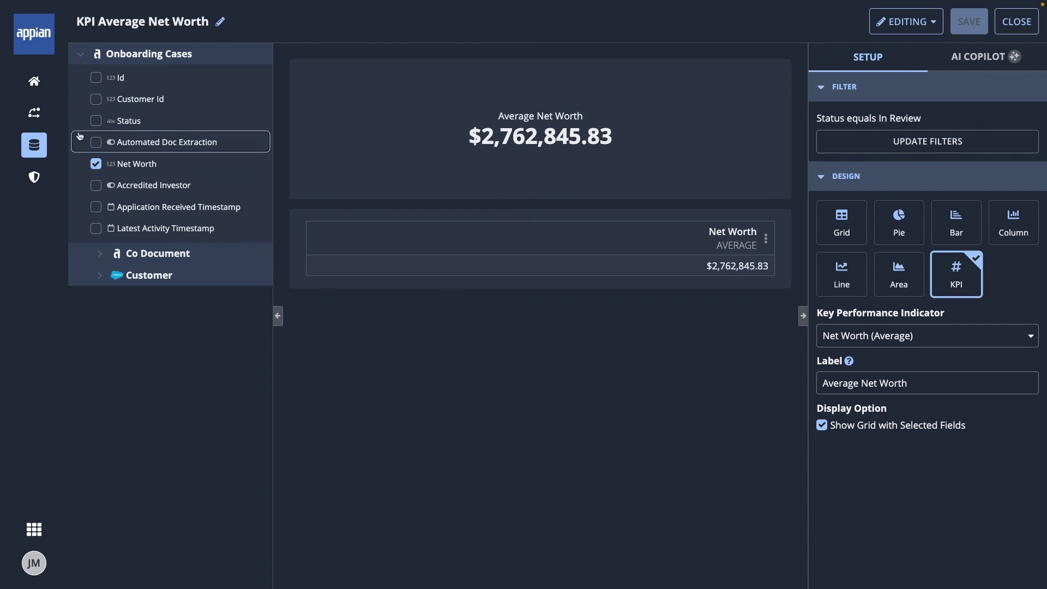
left_click(35, 87)
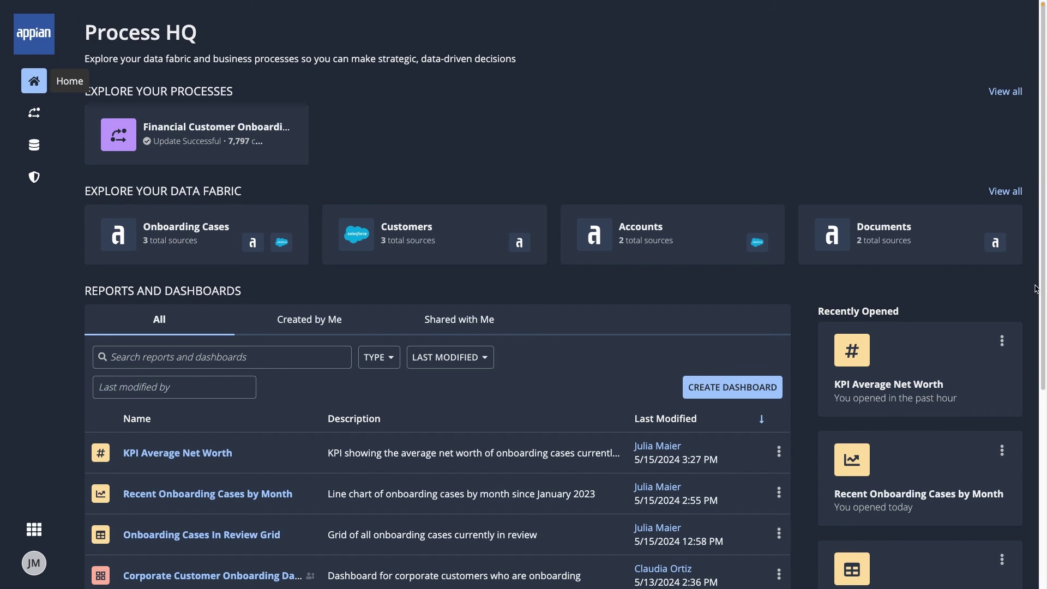
- Share the KPI Average Net Worth report with Everyone as Viewer and save the changes
left_click_drag(1036, 289, 1037, 476)
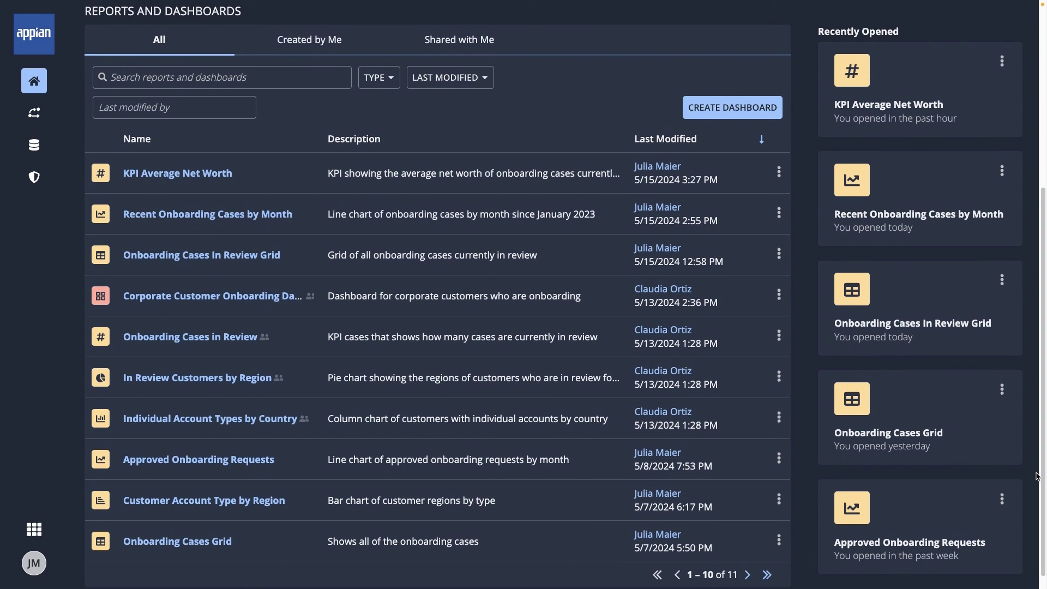
left_click(778, 174)
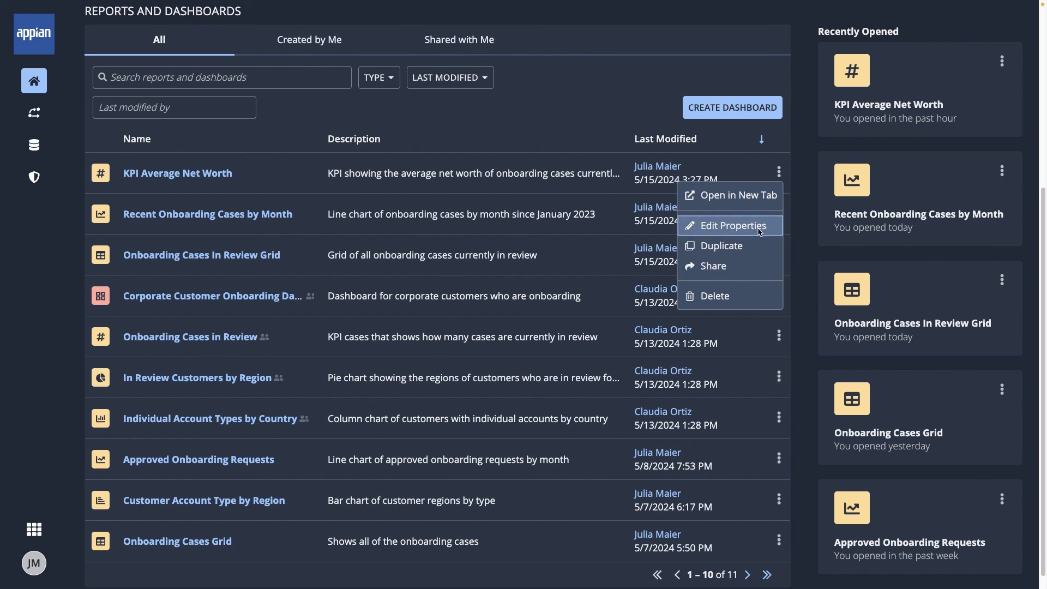
left_click(748, 266)
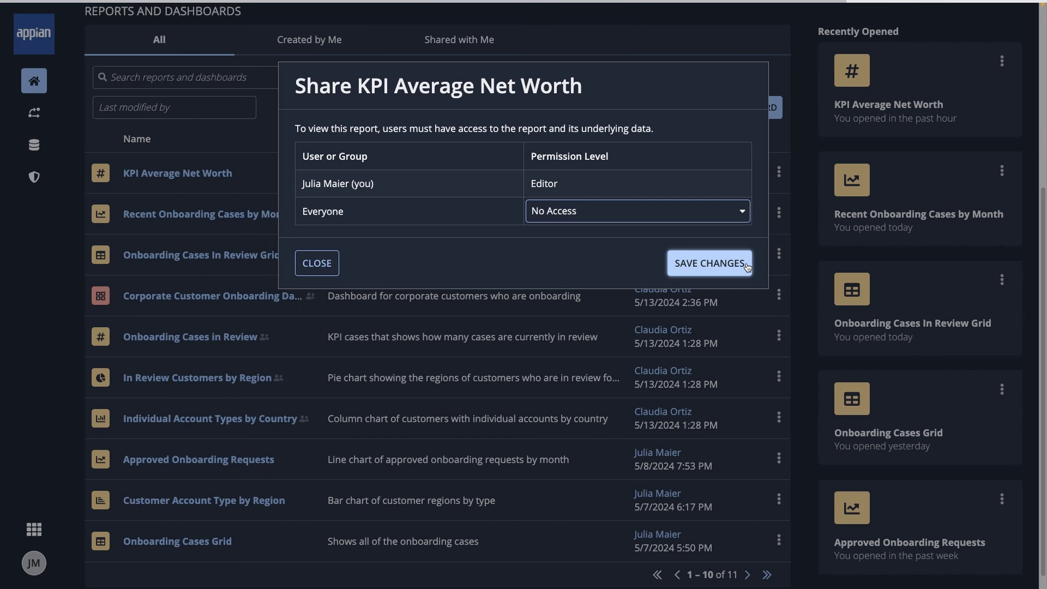
left_click(682, 212)
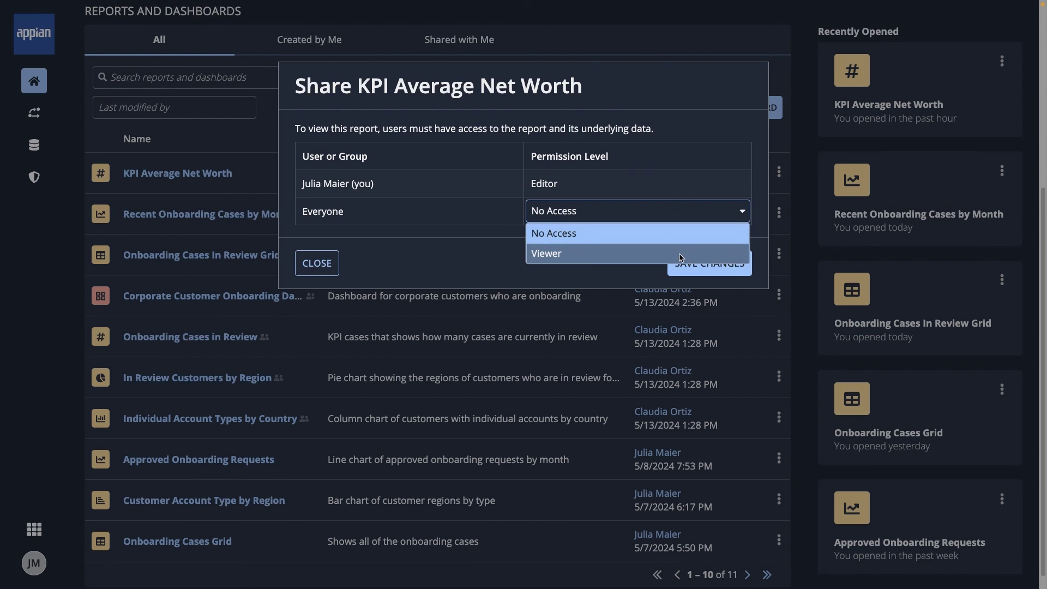
left_click(681, 254)
left_click(684, 265)
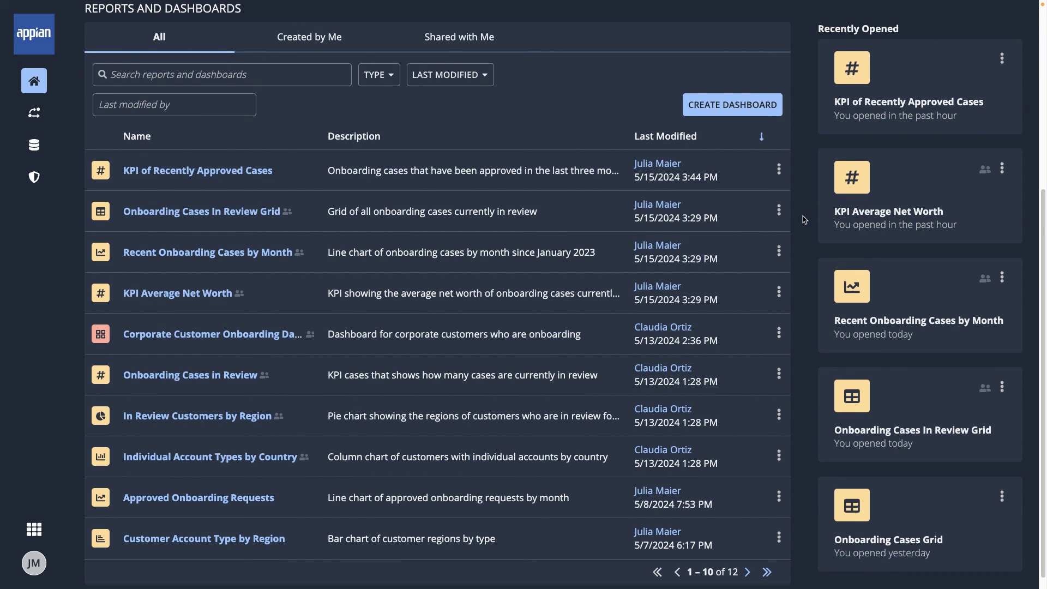
- Lay out a new dashboard with the monthly line chart, two KPIs, region donut and account-type bar chart, then view it
left_click(744, 107)
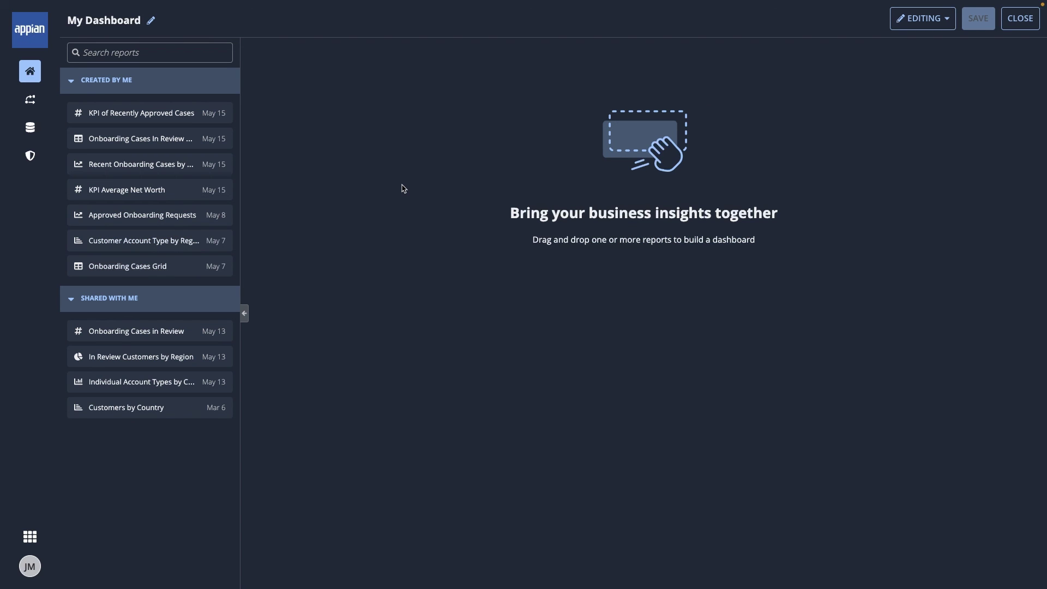
left_click_drag(188, 170, 643, 313)
left_click_drag(196, 191, 329, 60)
left_click_drag(168, 356, 1014, 330)
left_click_drag(146, 333, 1044, 134)
left_click_drag(157, 248, 633, 295)
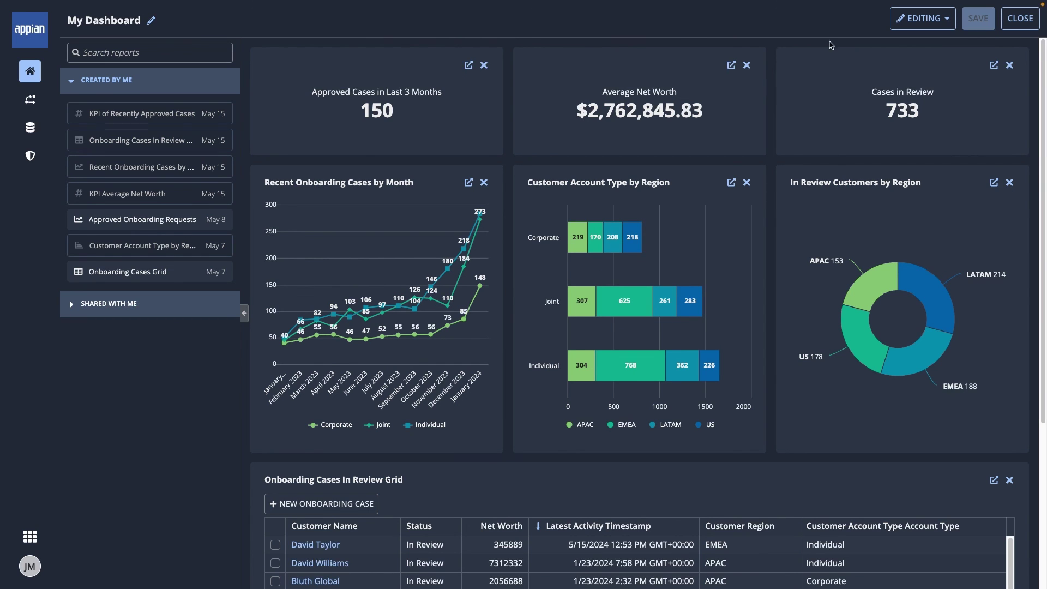
left_click(922, 19)
left_click(921, 60)
- Create a new onboarding case for a chosen customer with net worth 849333, marked accredited investor
scroll(558, 311, "down", 2)
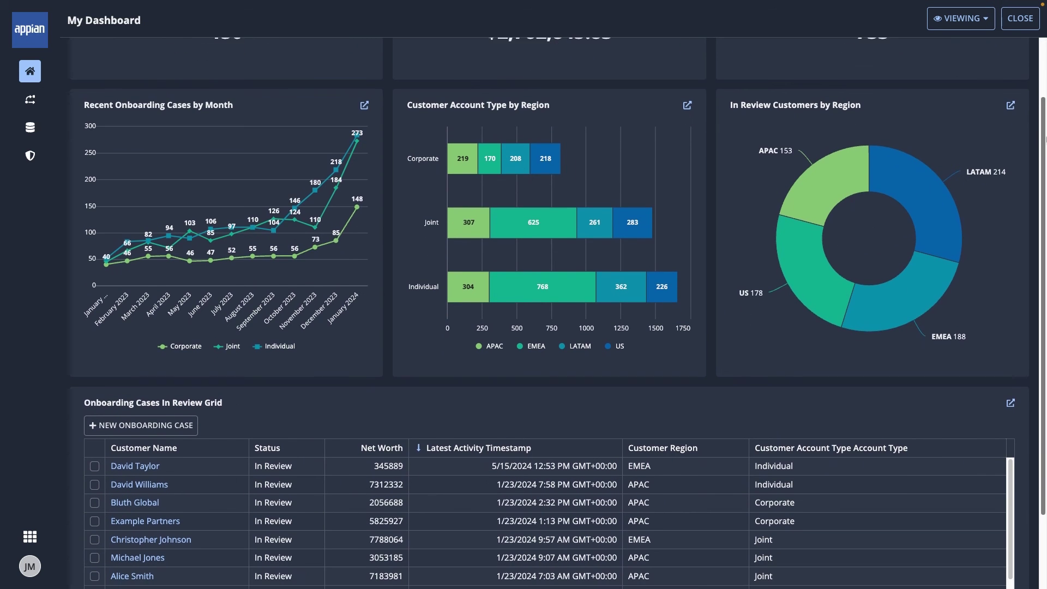
left_click(164, 412)
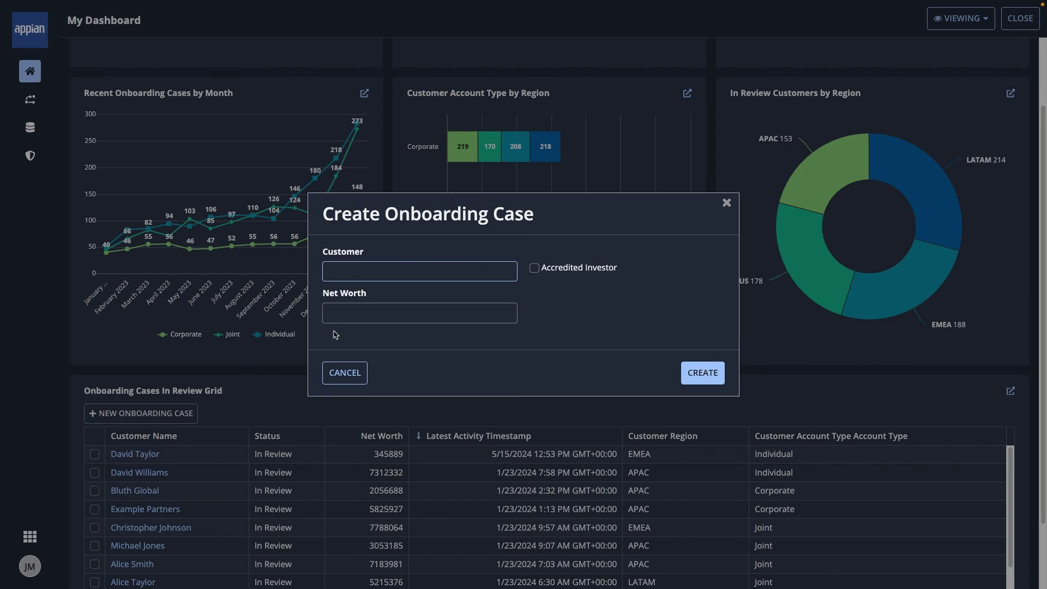
type("b")
left_click(404, 290)
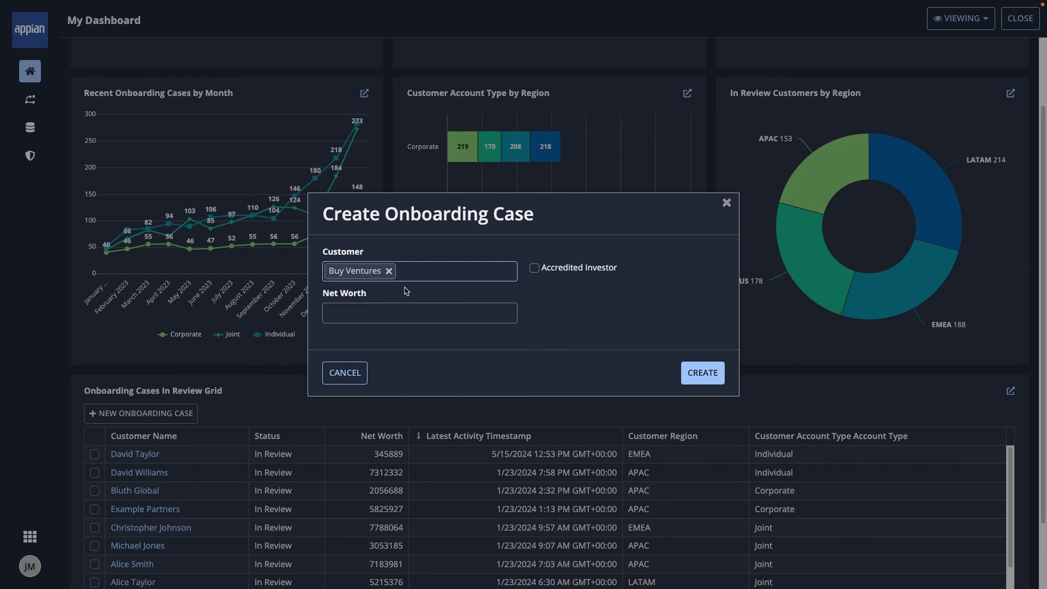
left_click(395, 311)
type("849333")
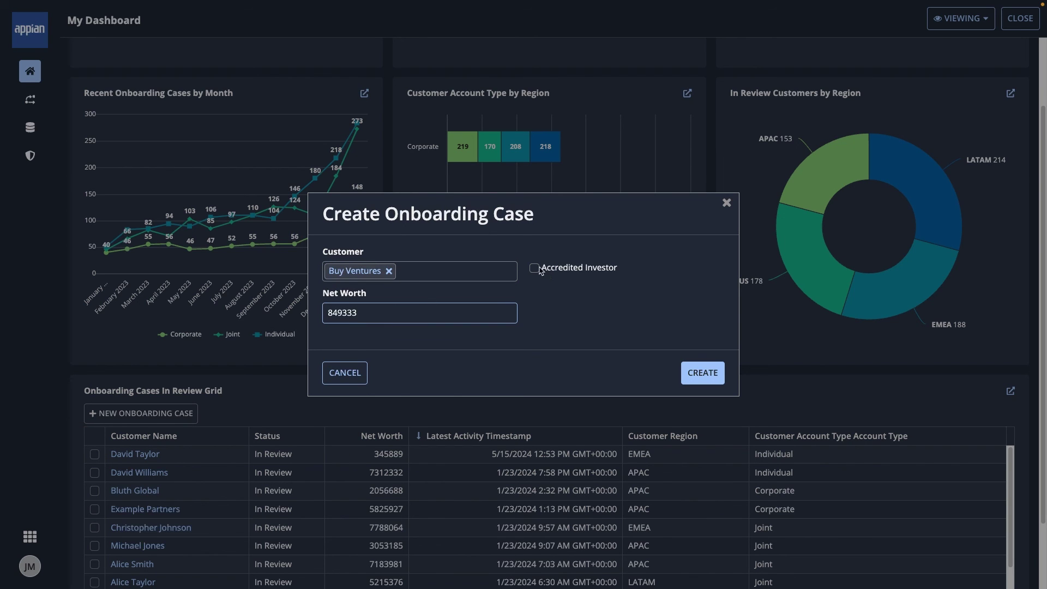
left_click(535, 268)
left_click(701, 372)
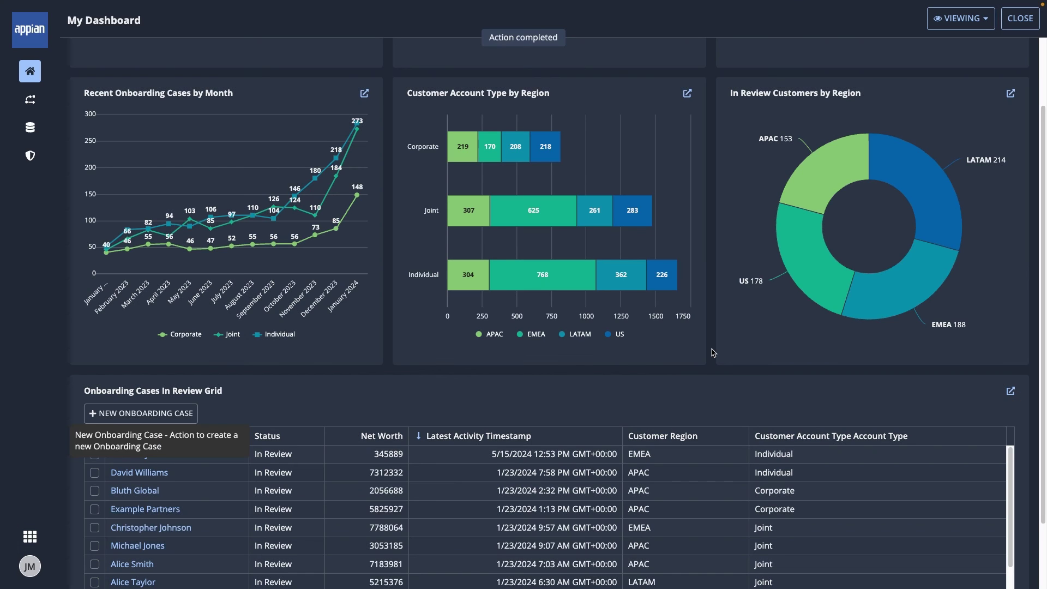
scroll(713, 353, "up", 2)
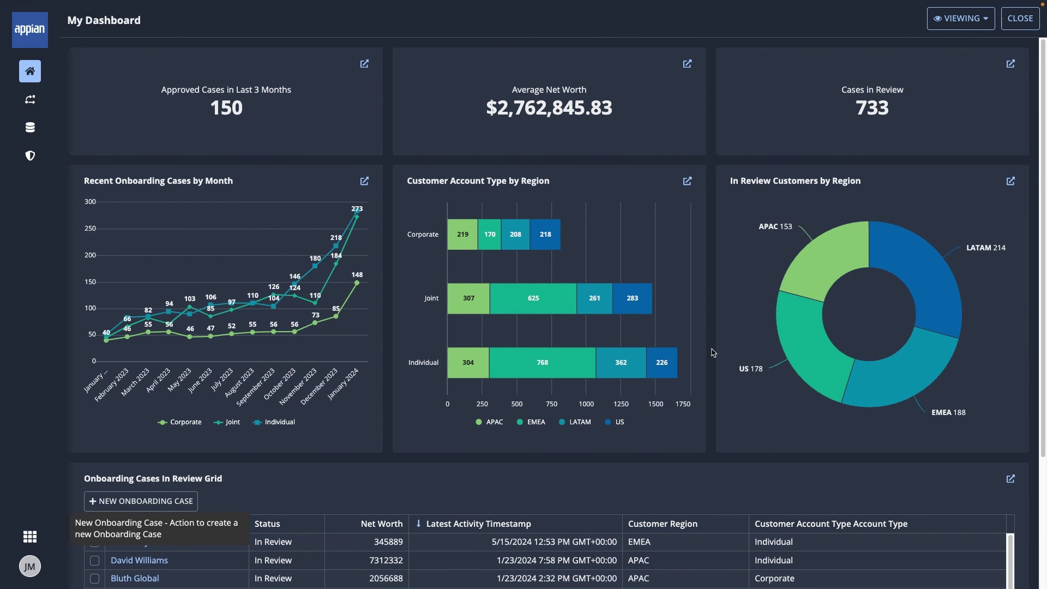